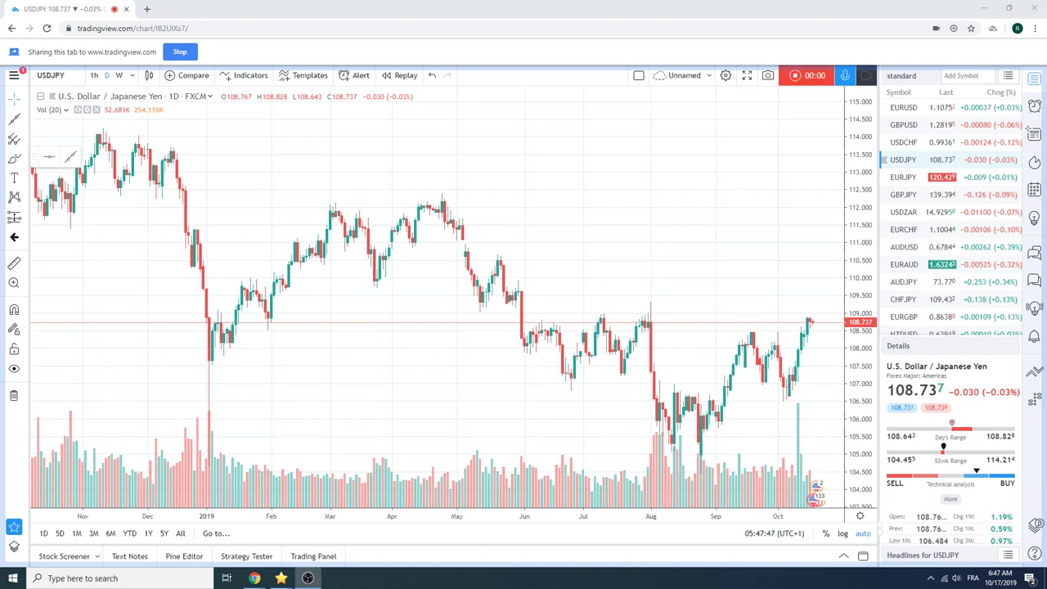
Zoom the USDJPY daily chart out and back in, then load EURUSD from the watchlist
scroll(579, 268, down, 3)
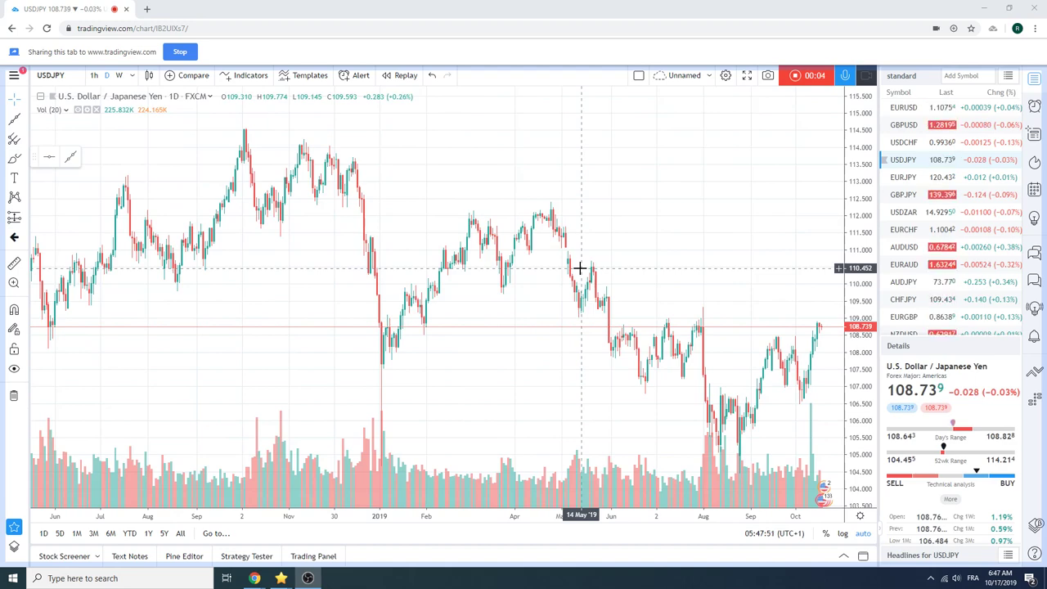
scroll(493, 326, up, 3)
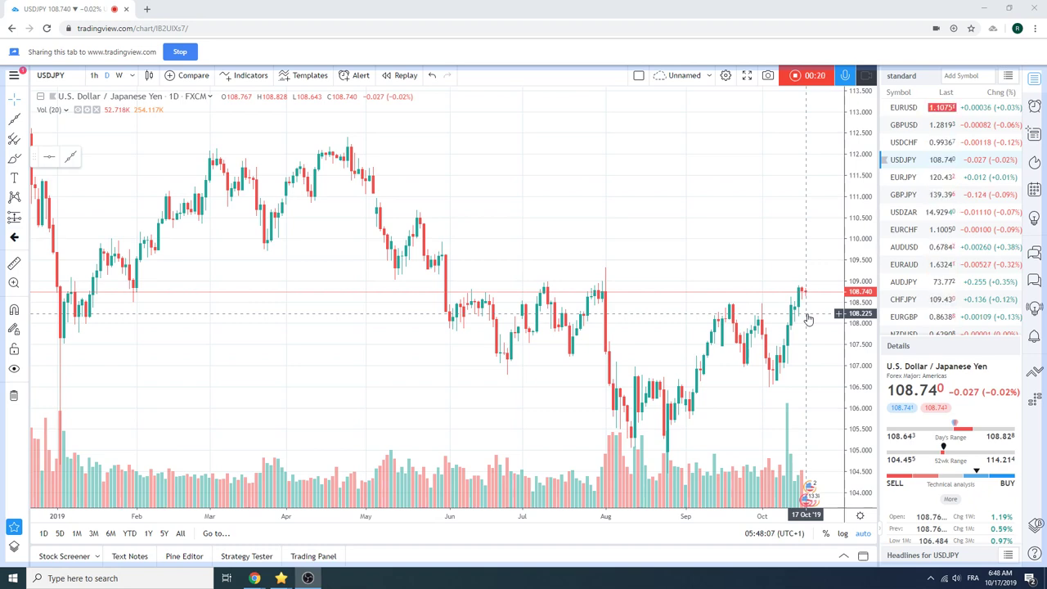
click(904, 108)
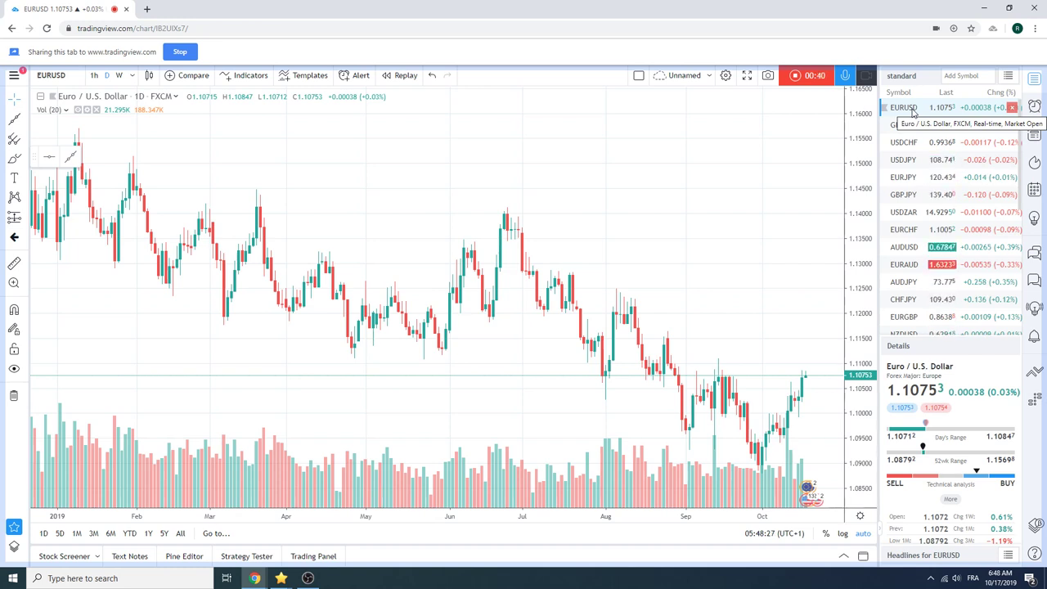
Put EURUSD on the 1h interval and zoom around the October 2019 hourly candles
scroll(620, 356, up, 2)
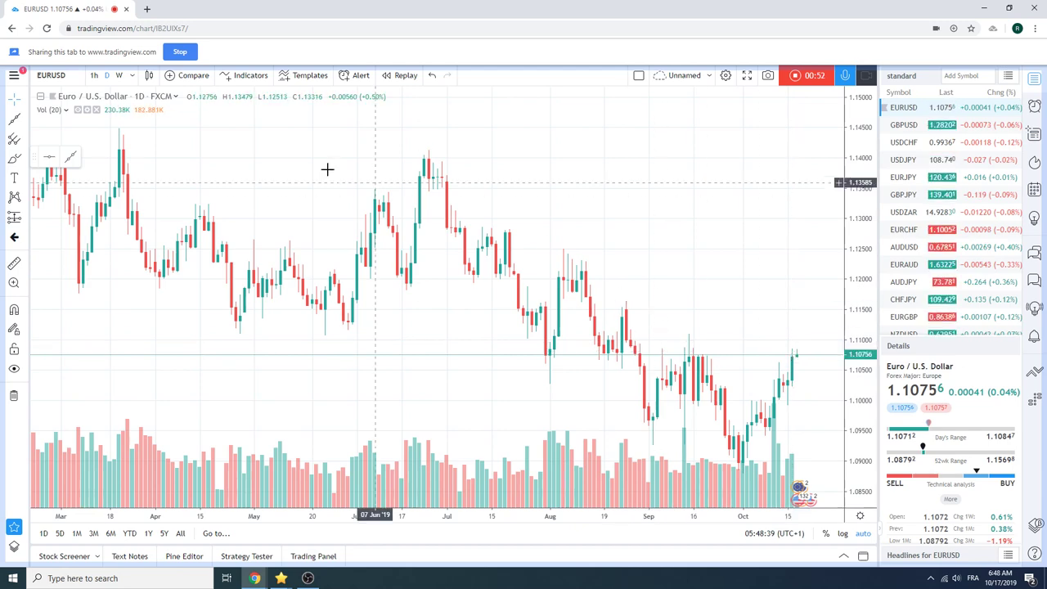
click(95, 75)
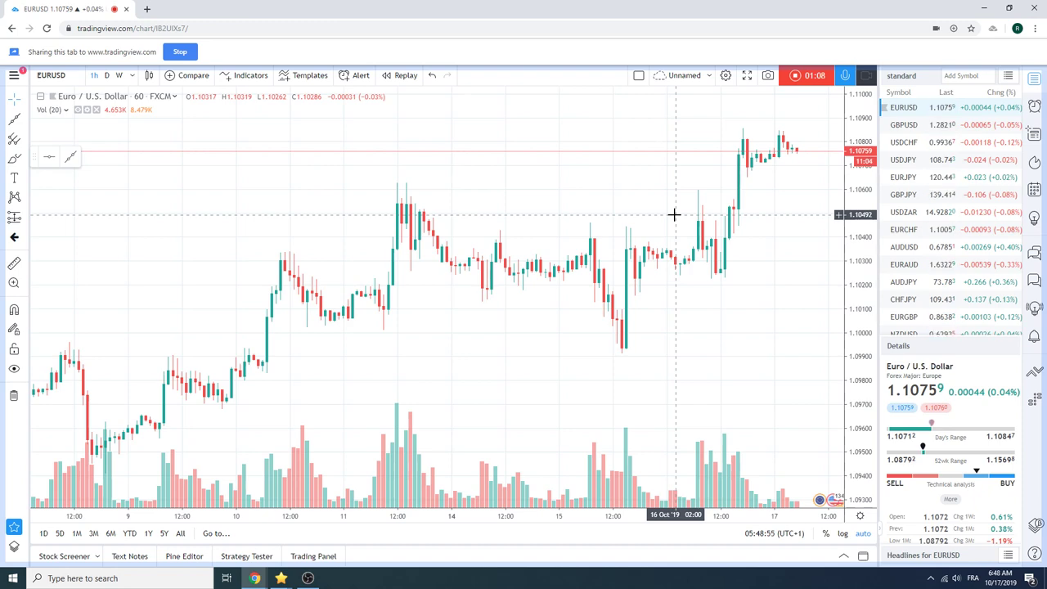
scroll(675, 214, down, 5)
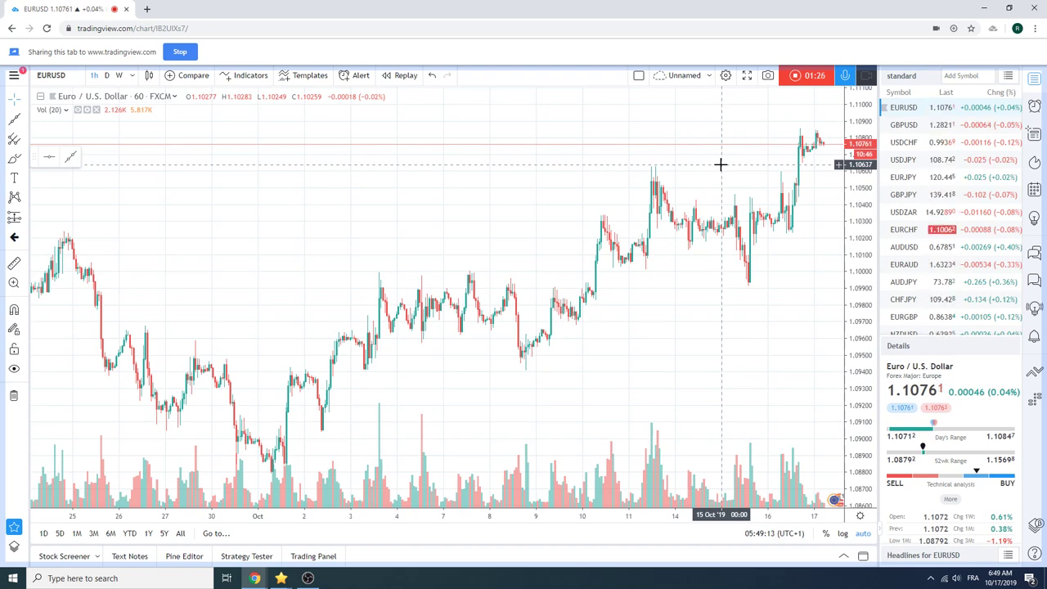
scroll(676, 175, up, 3)
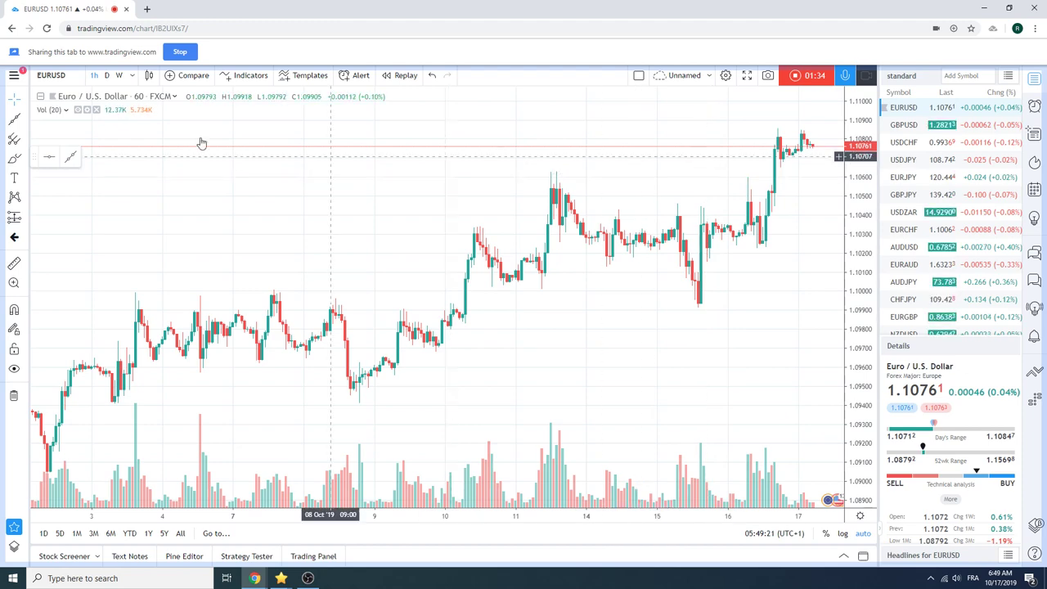
Set EURUSD back to the D interval, zoom in, and hide events on the chart
click(106, 76)
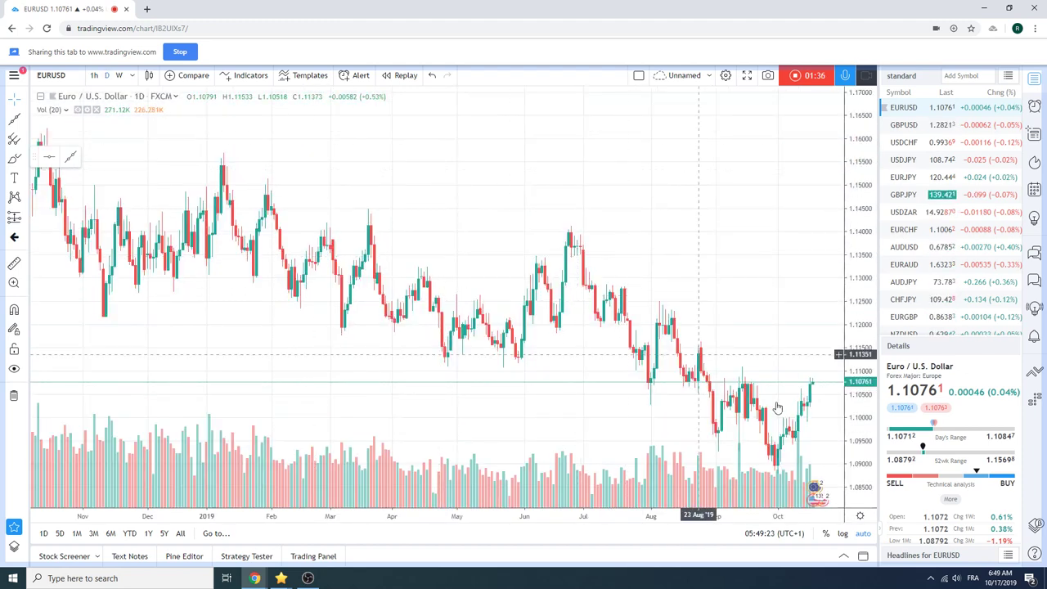
scroll(692, 395, up, 3)
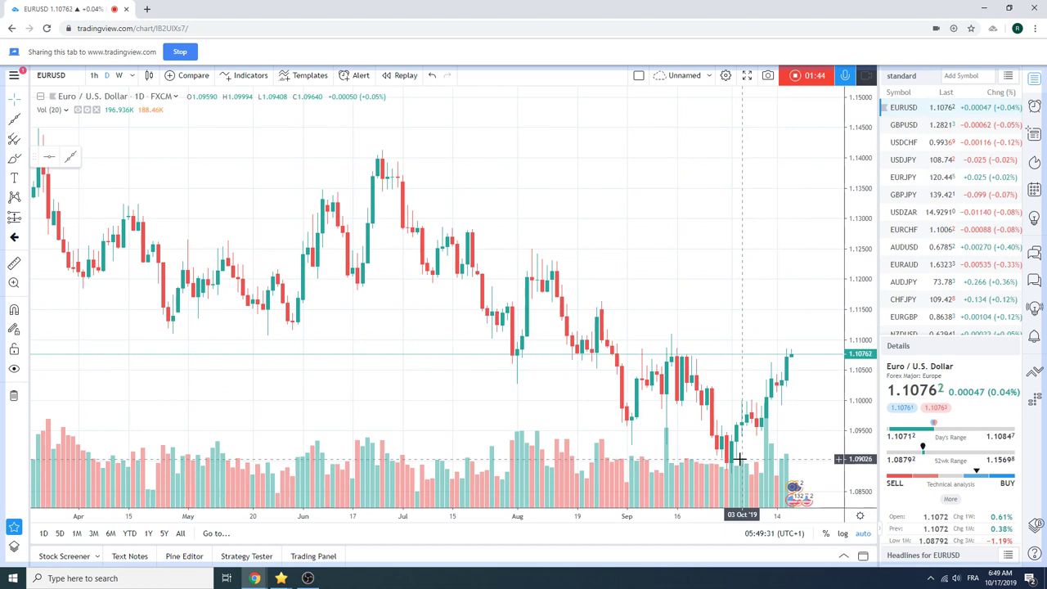
right_click(794, 493)
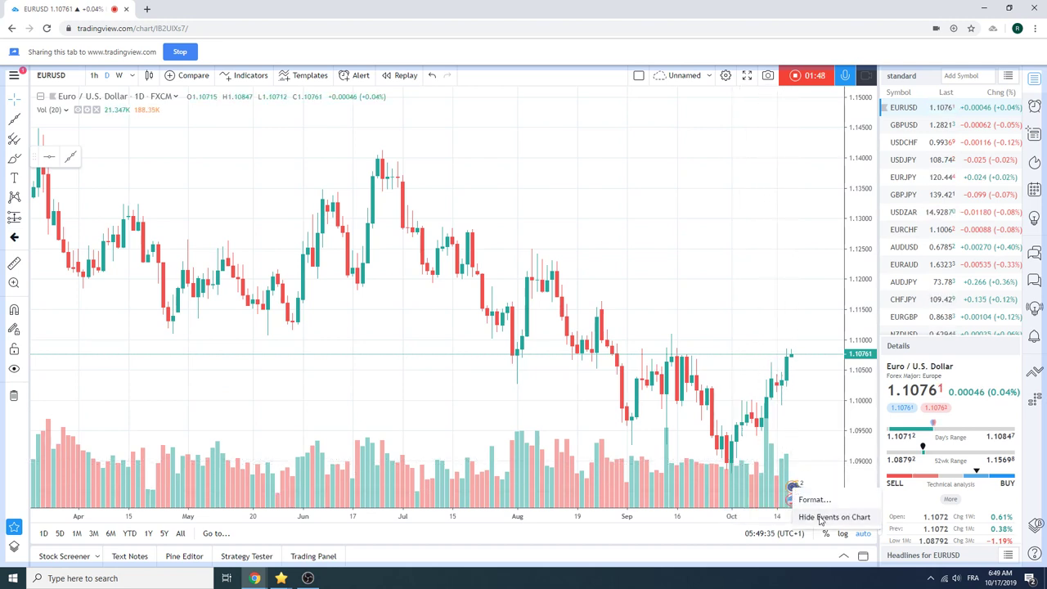
click(794, 462)
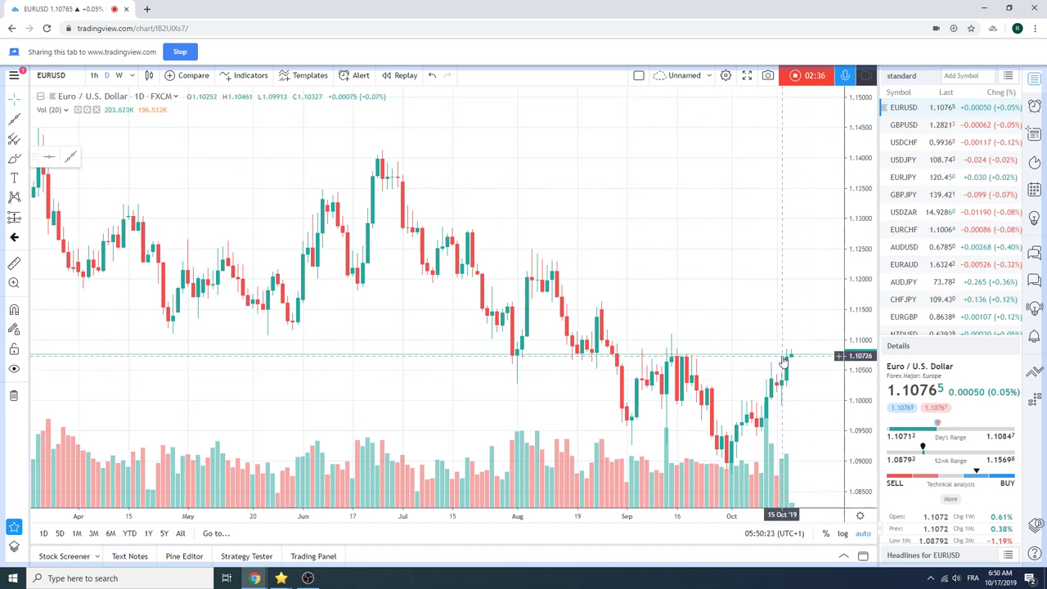
Load GBPUSD from the watchlist as a daily chart
click(904, 125)
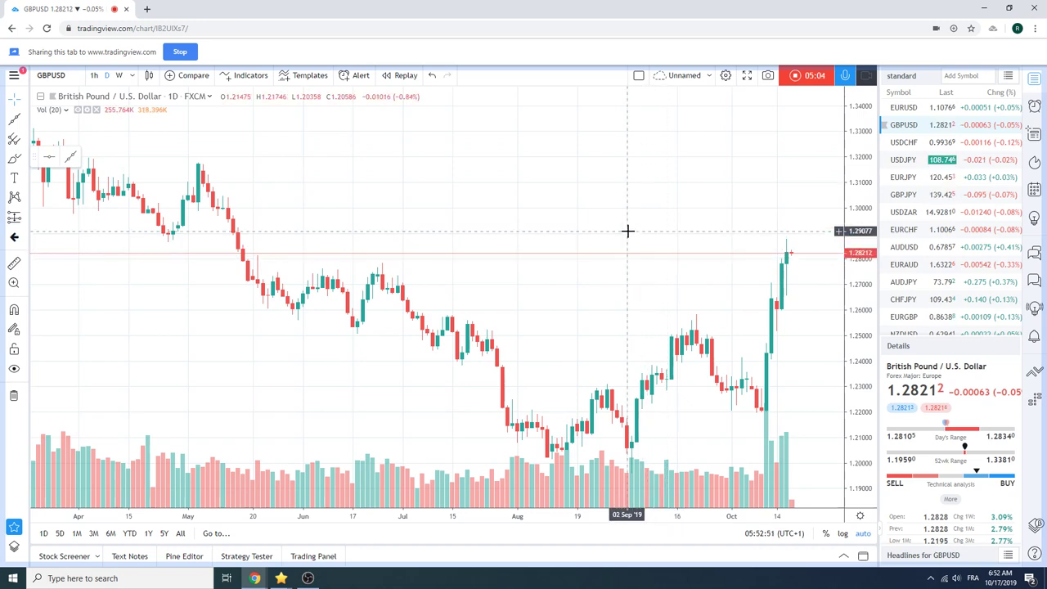
Load USDJPY from the watchlist and zoom the daily chart in and out
click(908, 160)
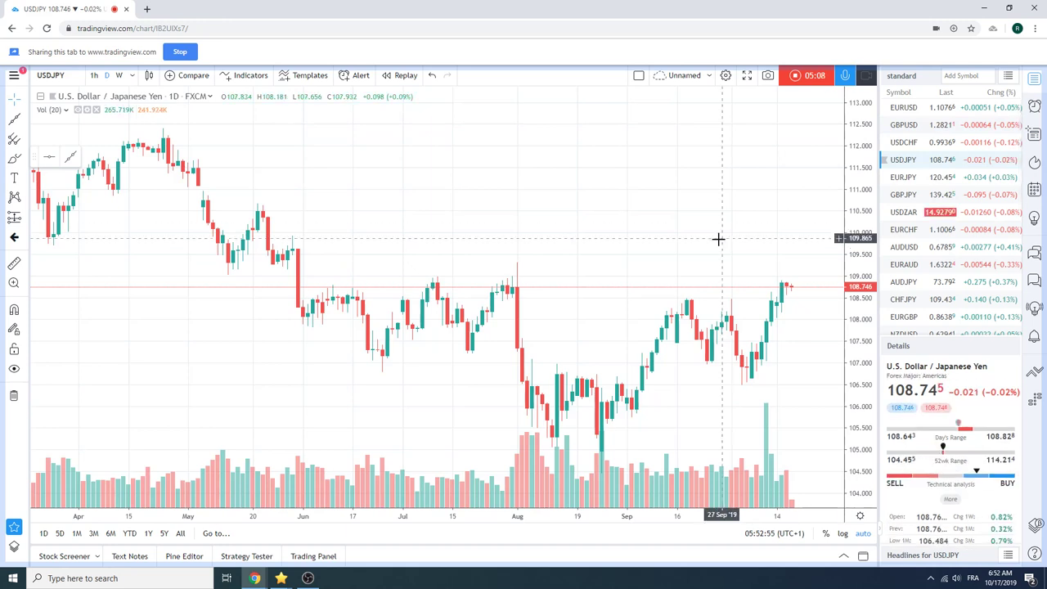
scroll(714, 290, up, 3)
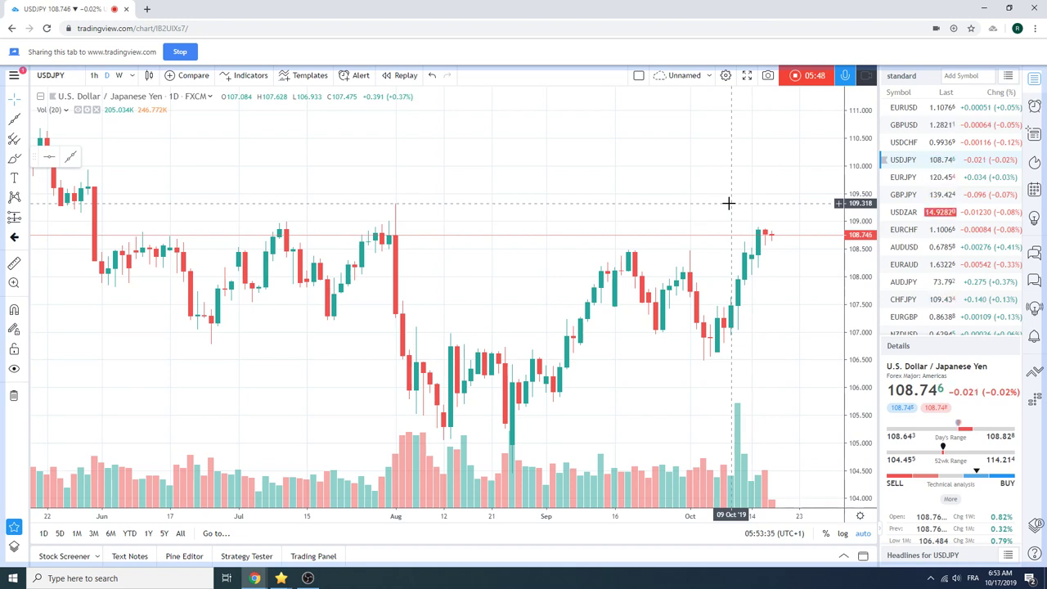
scroll(728, 203, down, 4)
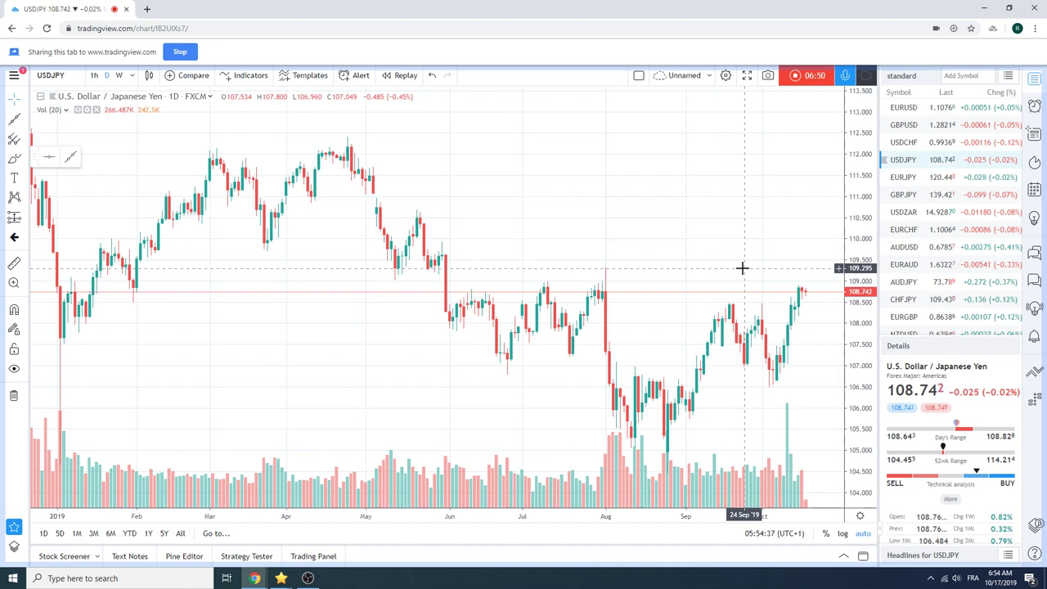
Load the ES1! S&P 500 E-mini daily chart and zoom in on recent months
scroll(928, 213, down, 2)
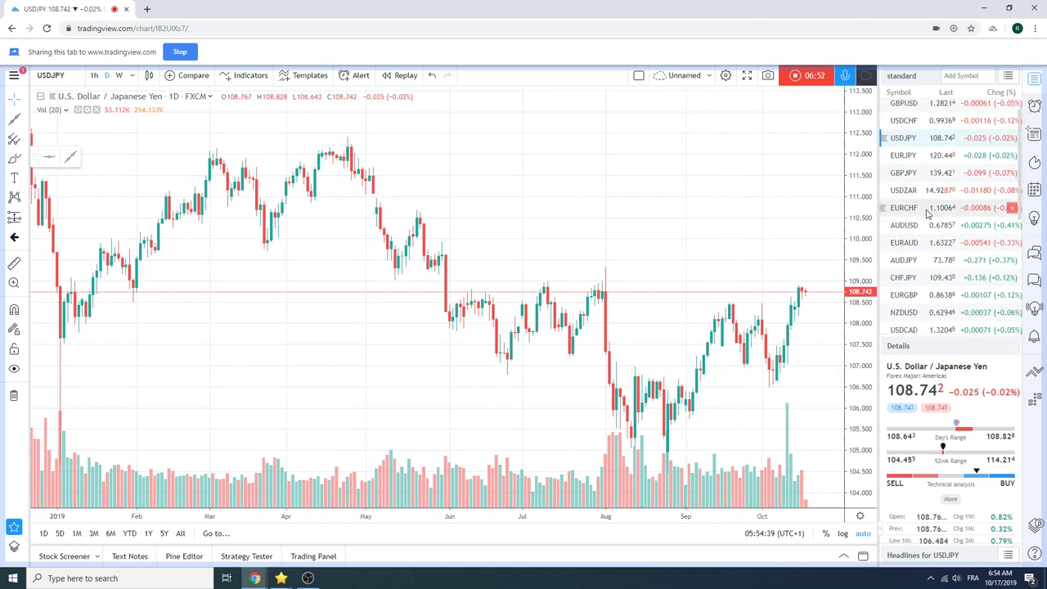
scroll(929, 213, down, 3)
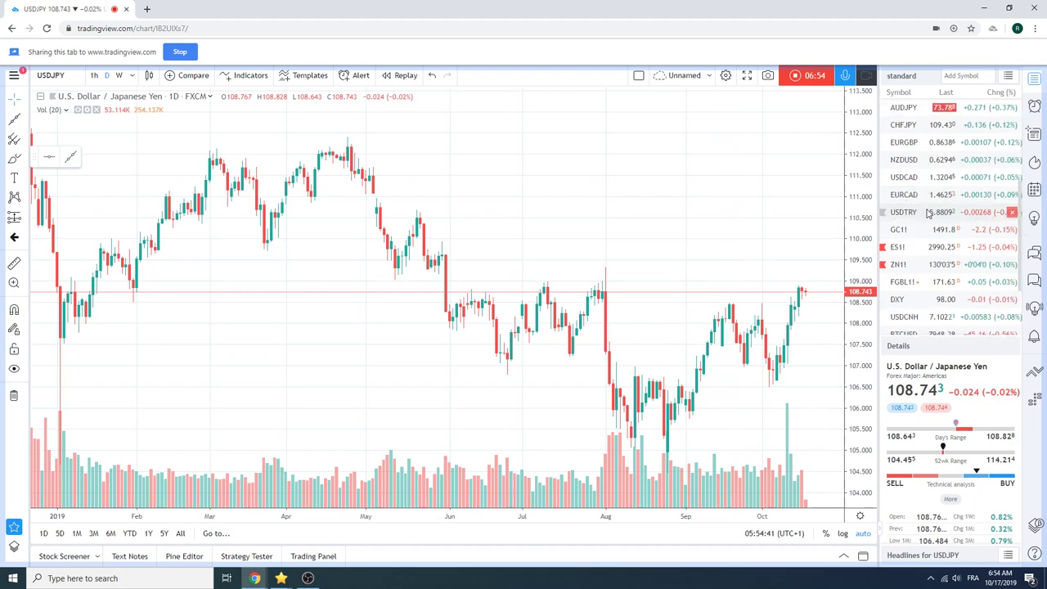
scroll(929, 213, down, 1)
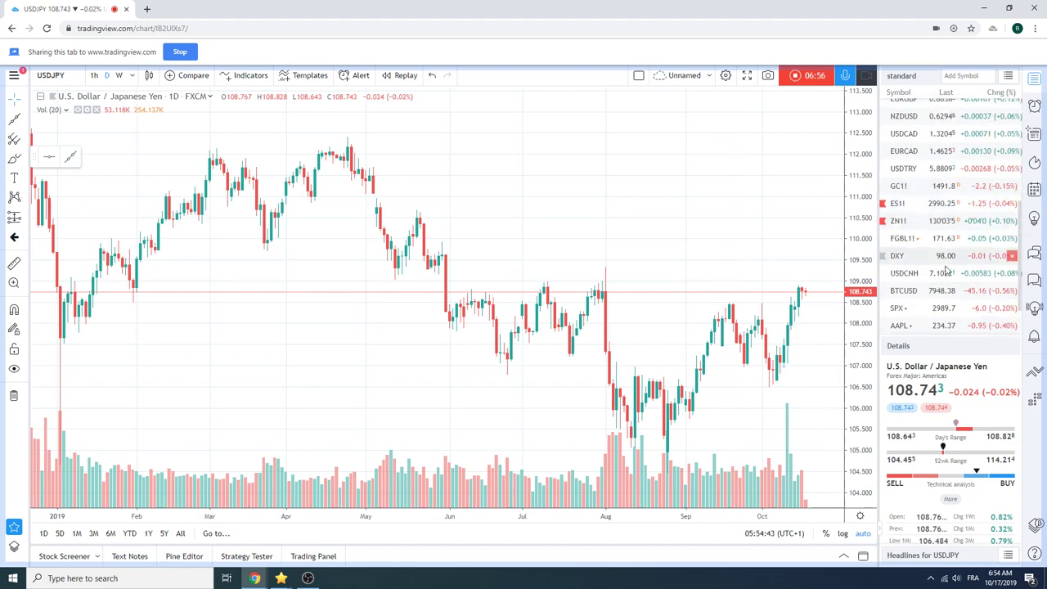
click(918, 205)
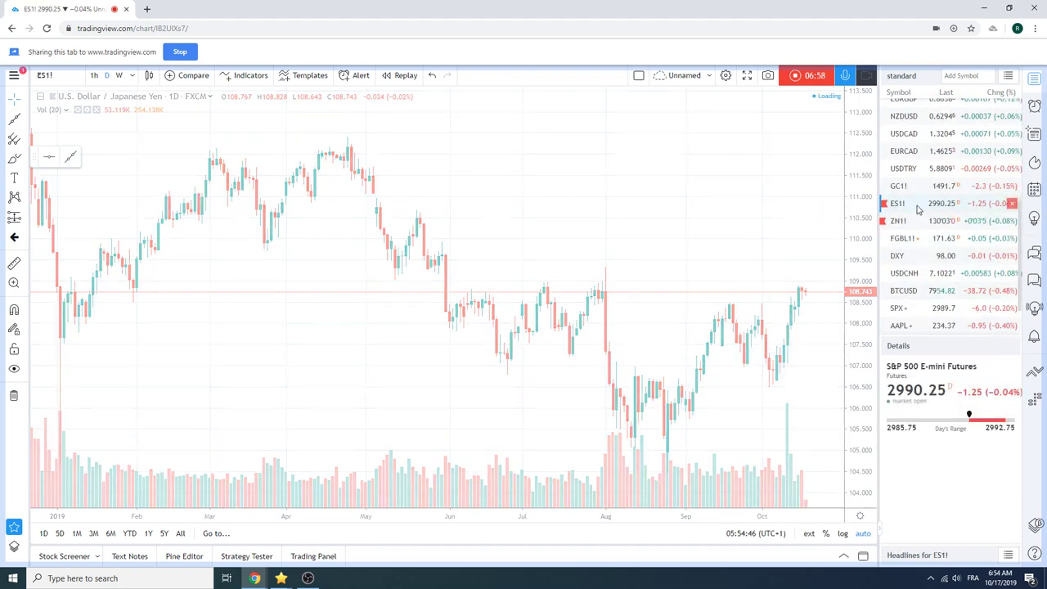
scroll(663, 283, up, 5)
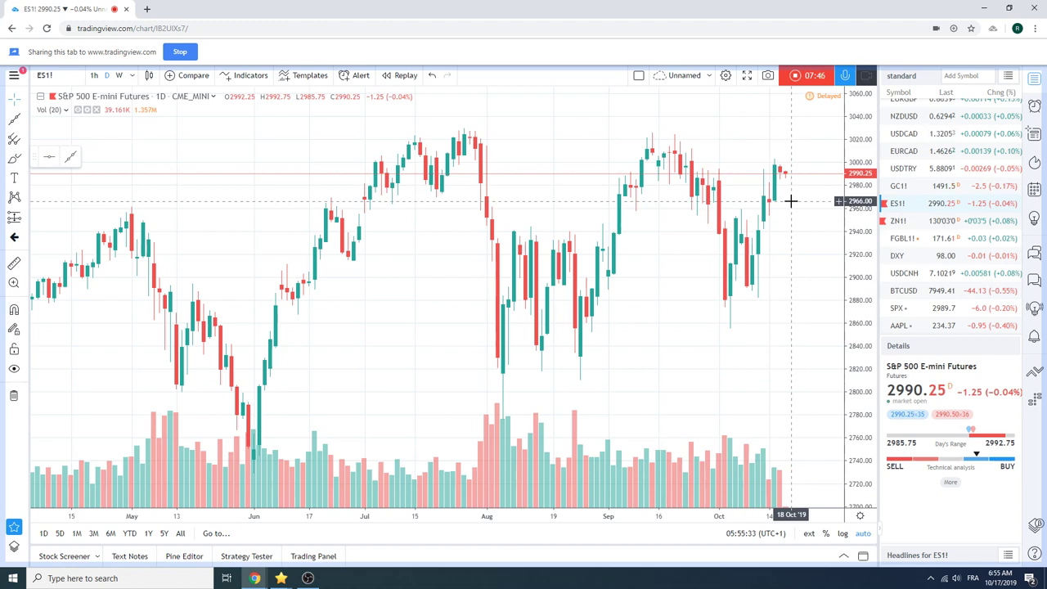
scroll(908, 213, up, 3)
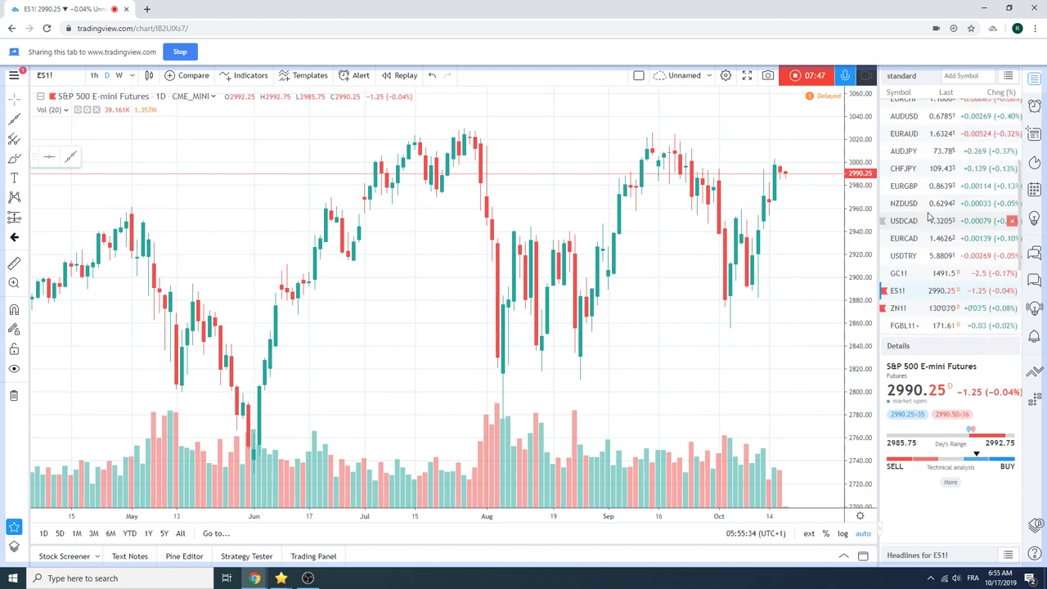
Load AUDUSD from the watchlist as a daily chart
click(918, 121)
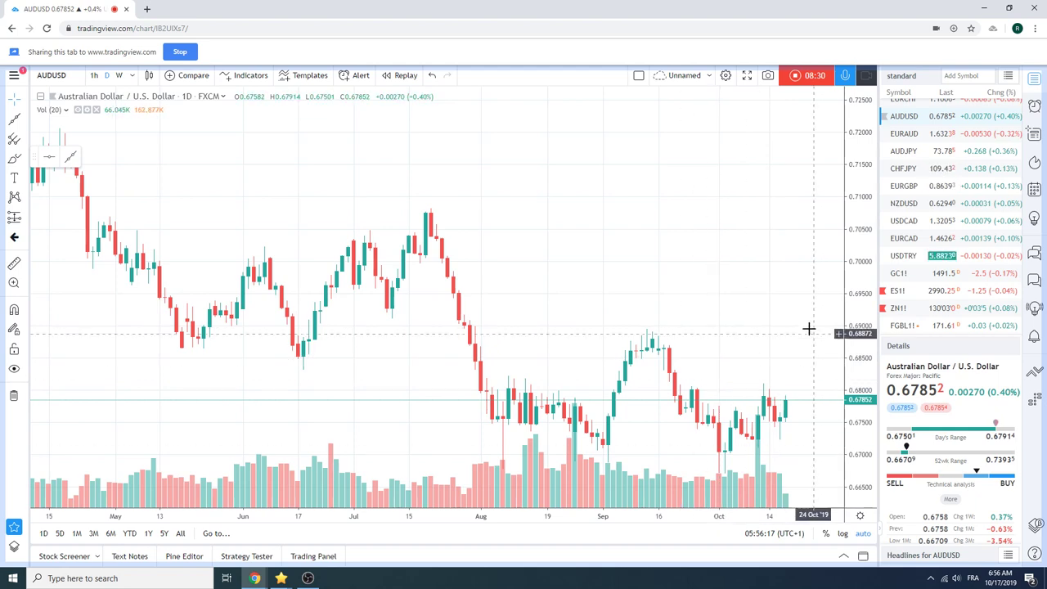
Change the chart symbol to DE10Y and zoom out to show mid-2018 onward
click(904, 328)
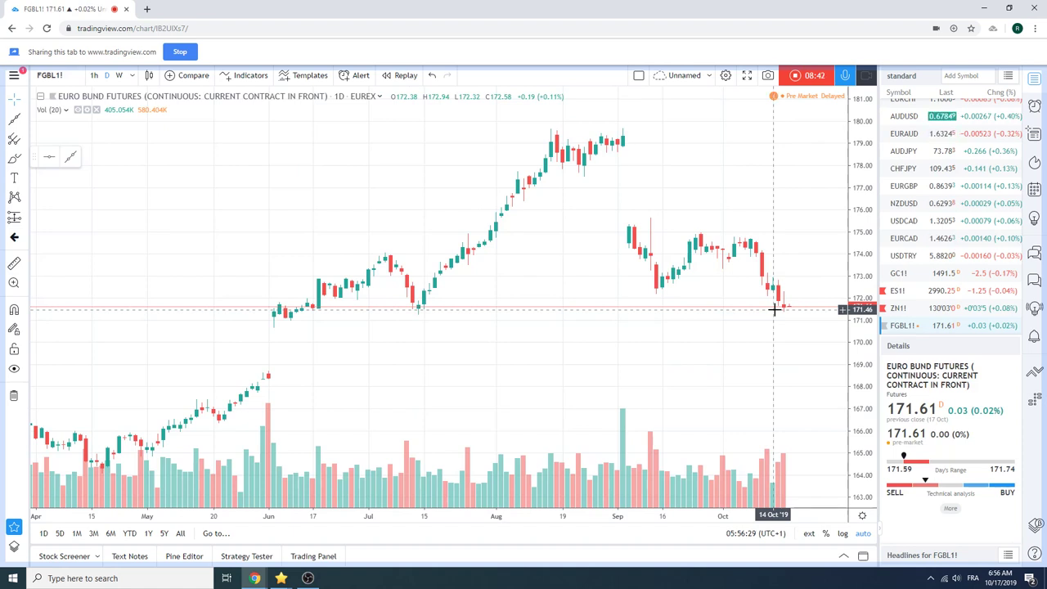
click(67, 79)
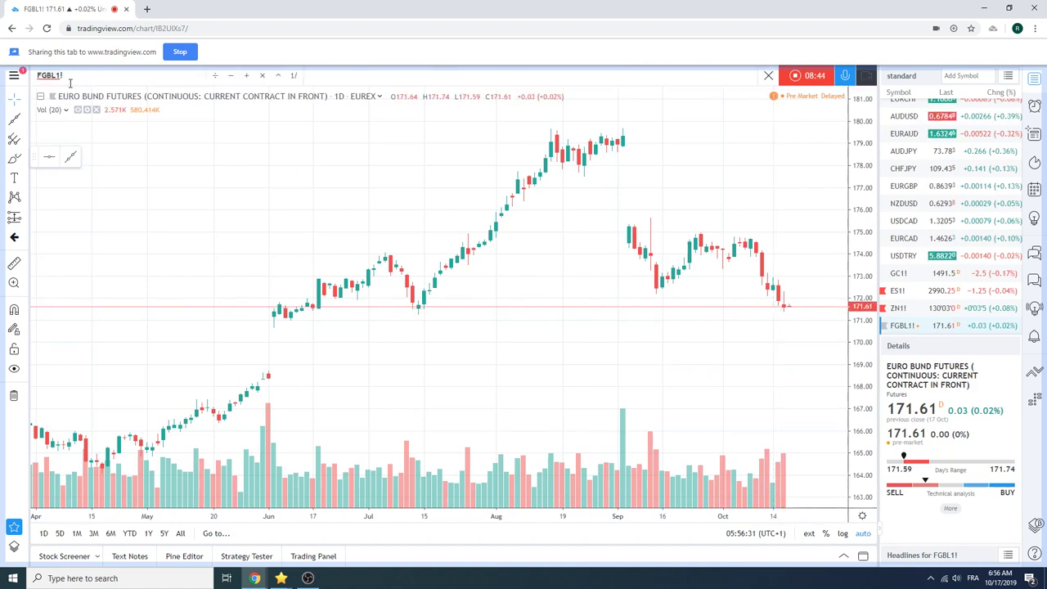
text(DE)
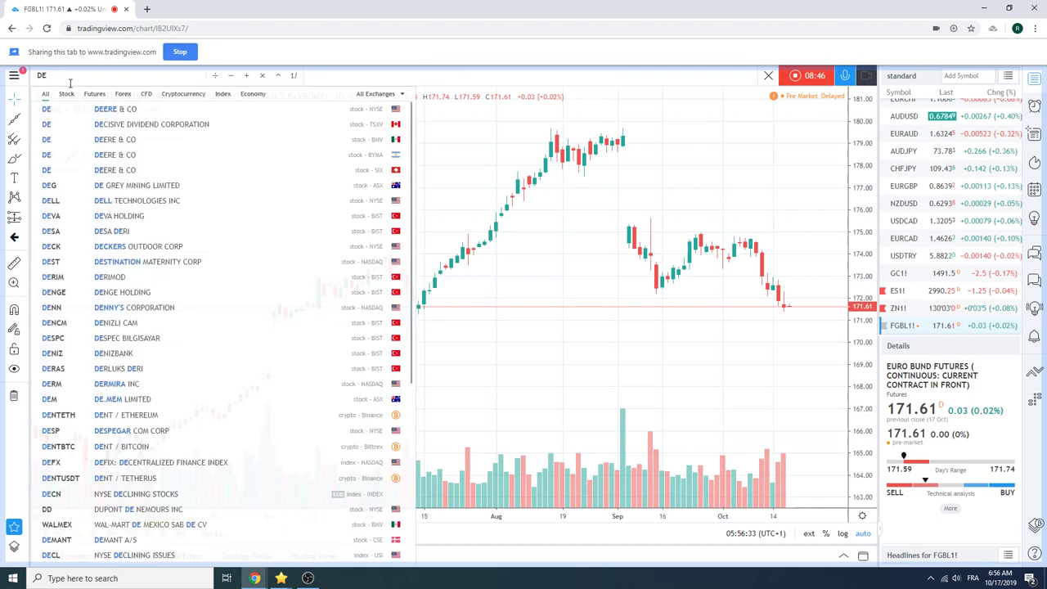
text(10Y)
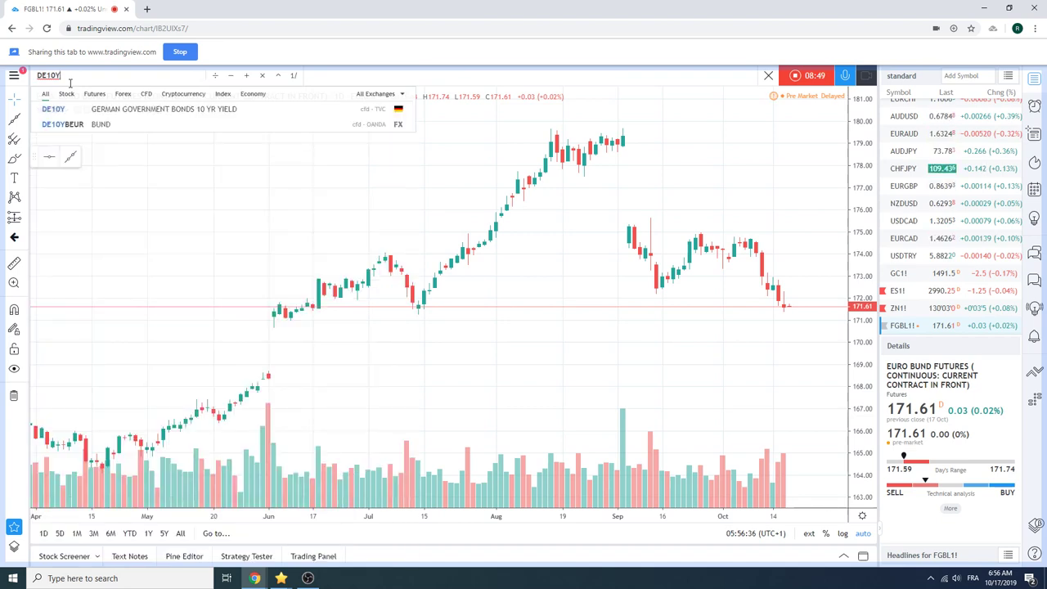
key(Return)
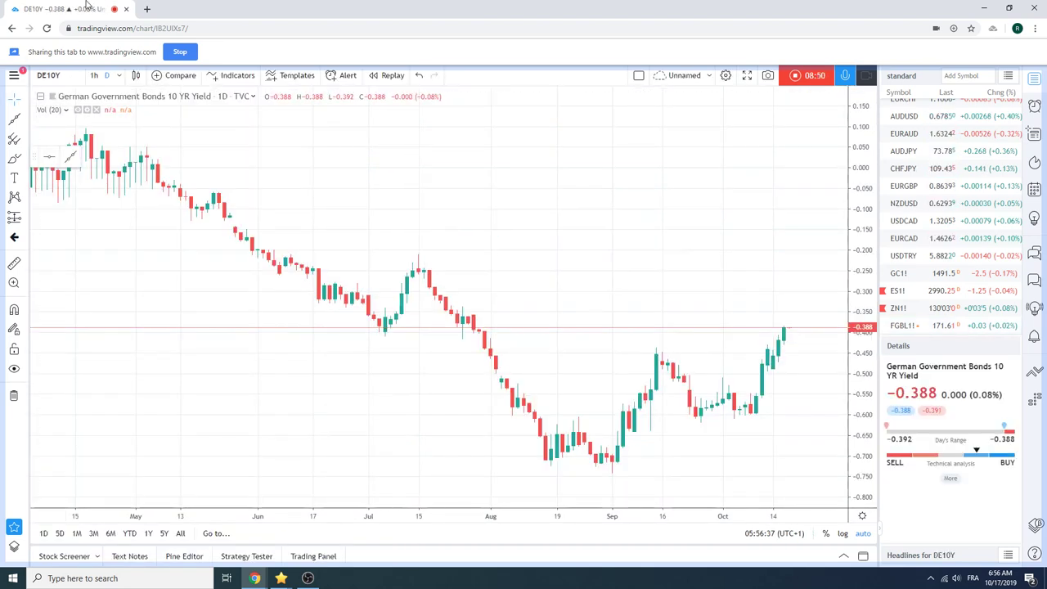
scroll(456, 241, down, 2)
Draw an Extended line from the October 2018 high to the late-May 2019 high
scroll(429, 262, down, 1)
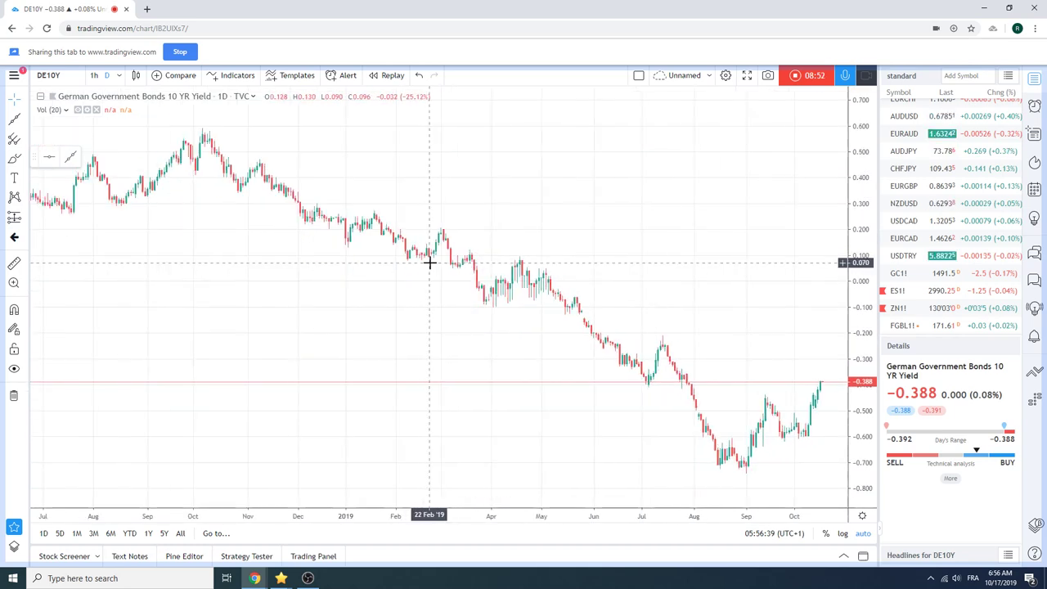
click(25, 122)
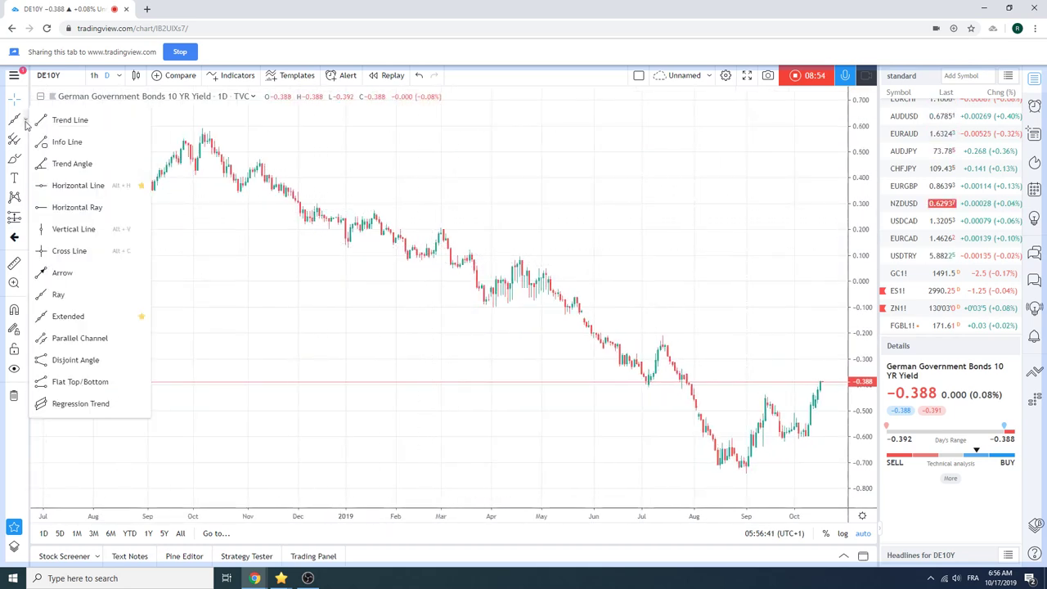
click(101, 316)
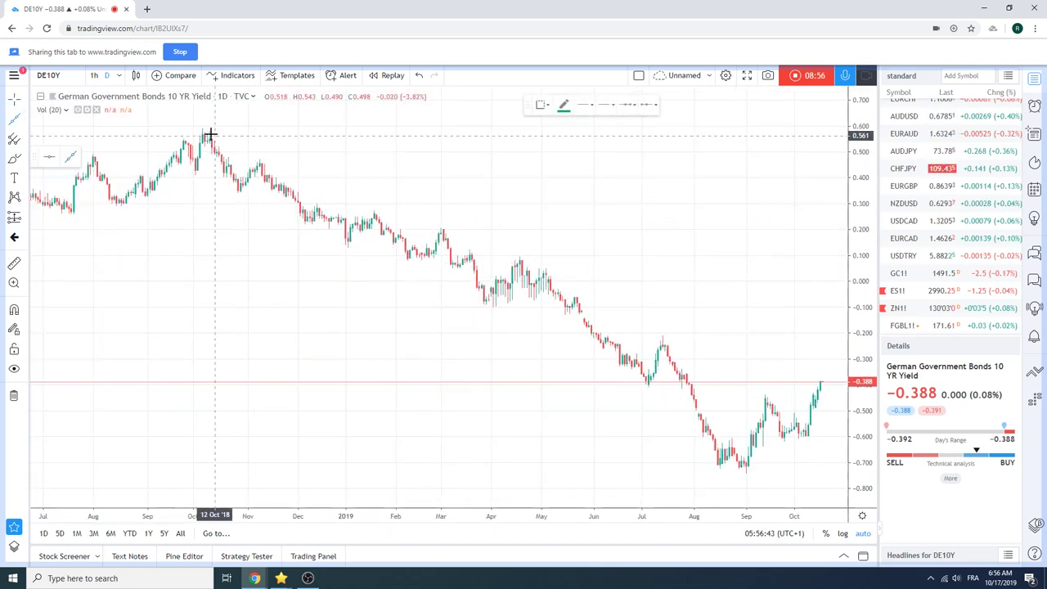
click(202, 127)
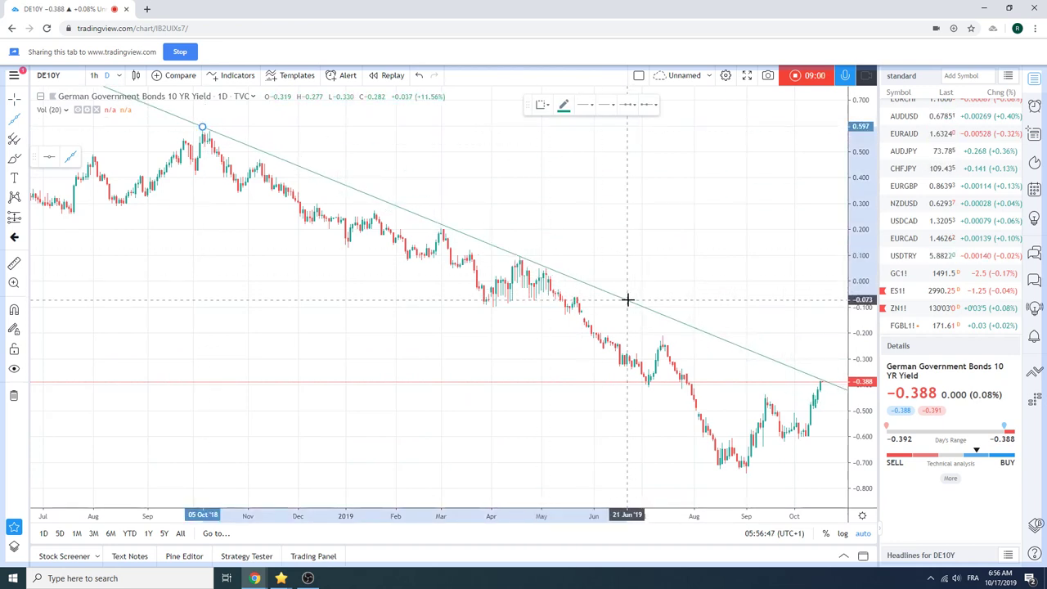
click(586, 283)
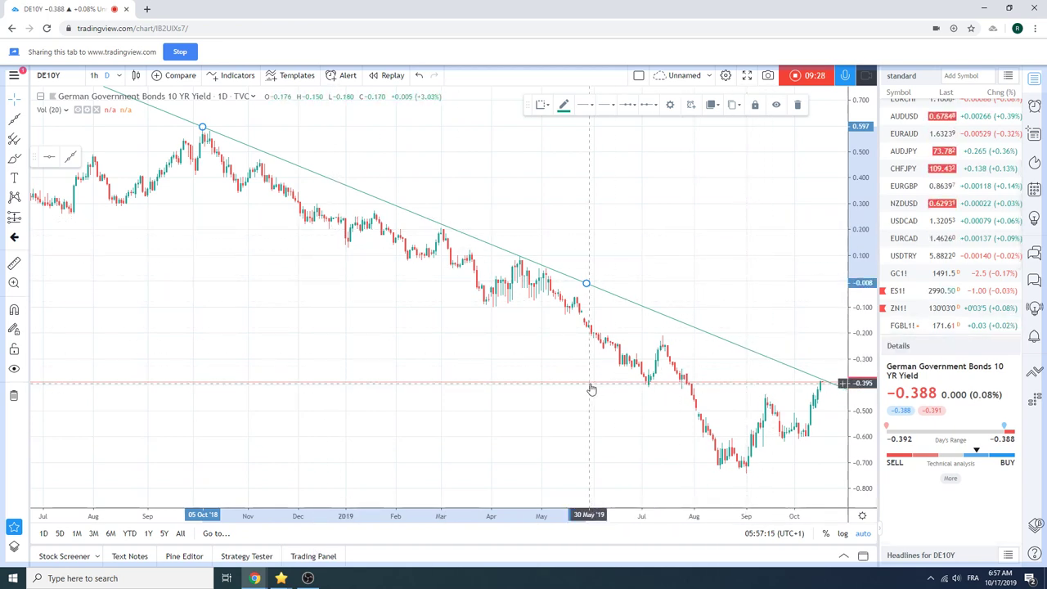
Load FGBL1! Euro Bund futures and zoom the daily chart in and out
click(918, 328)
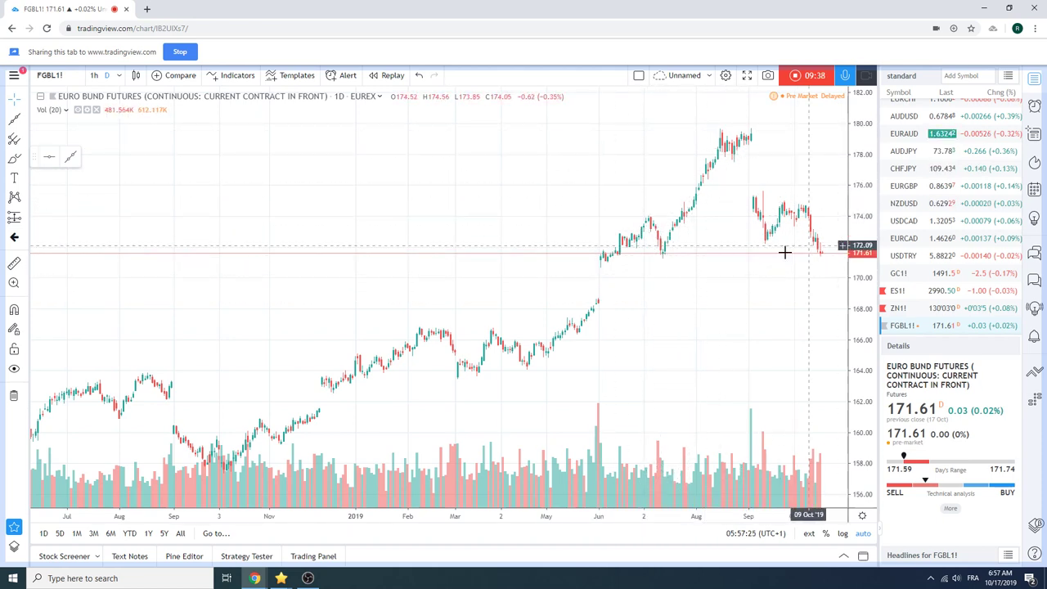
scroll(794, 258, up, 2)
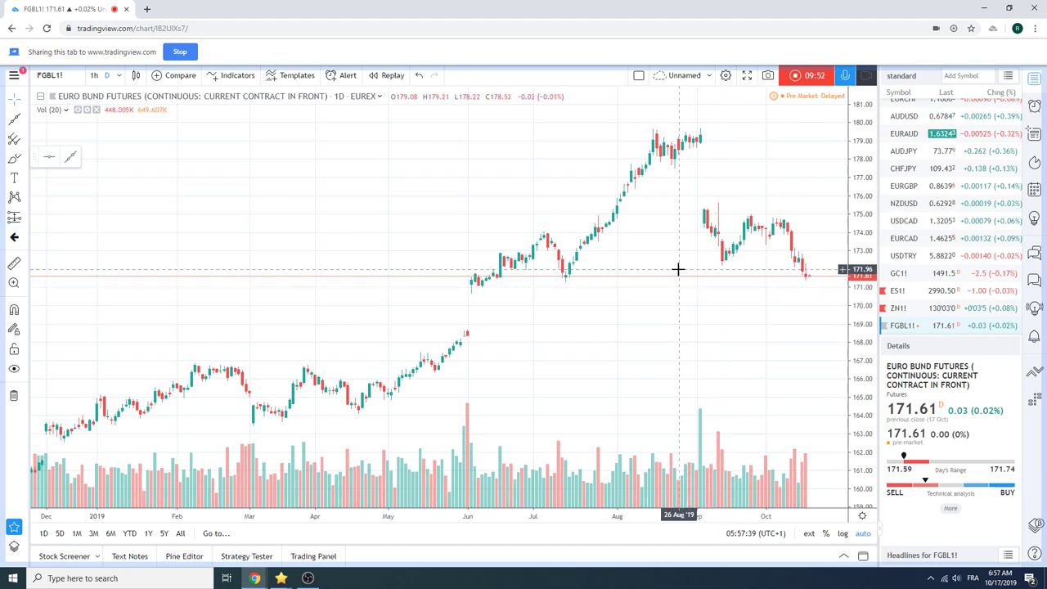
scroll(679, 269, down, 3)
scroll(678, 269, up, 3)
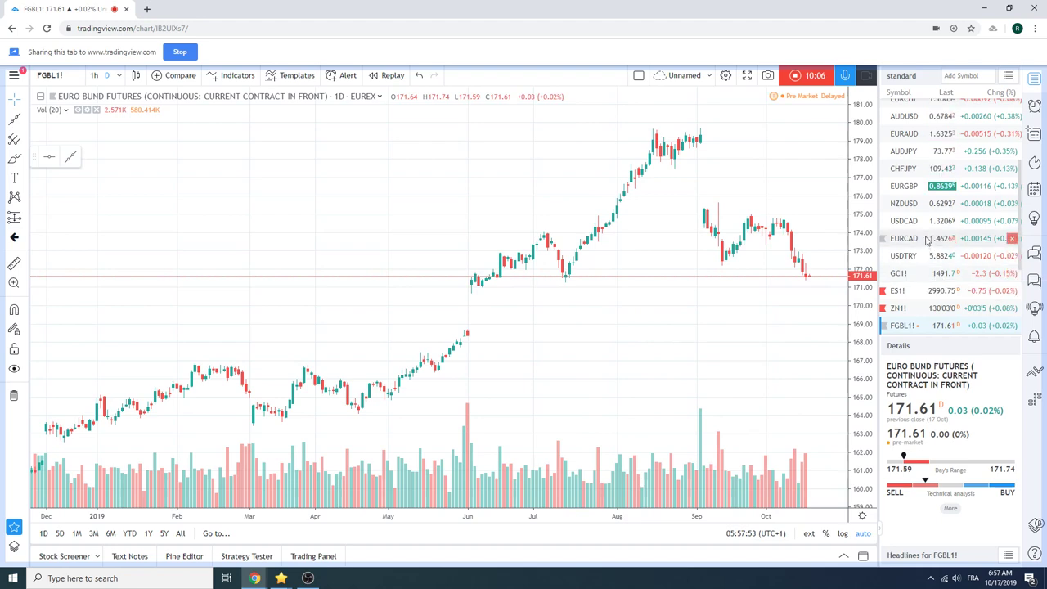
Switch to the daily USDCAD chart and scroll the watchlist back up to EURUSD
click(931, 221)
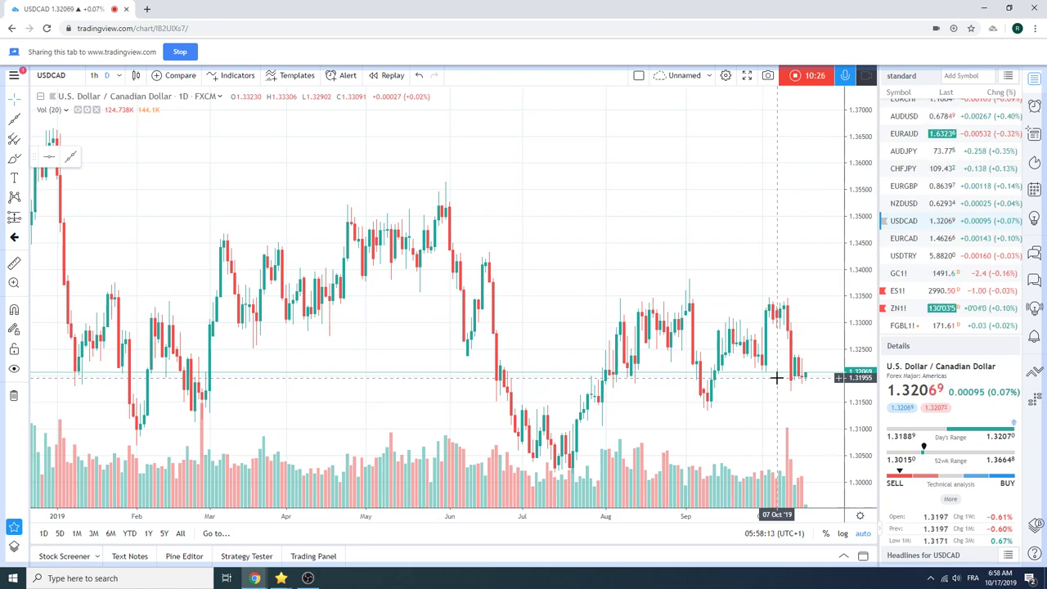
scroll(927, 220, down, 3)
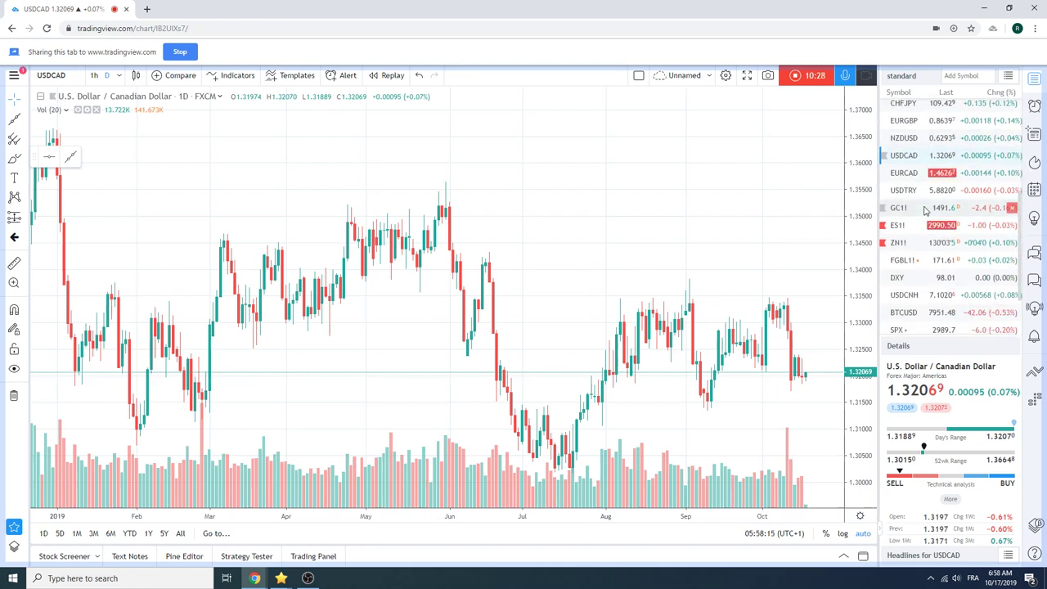
scroll(926, 246, up, 5)
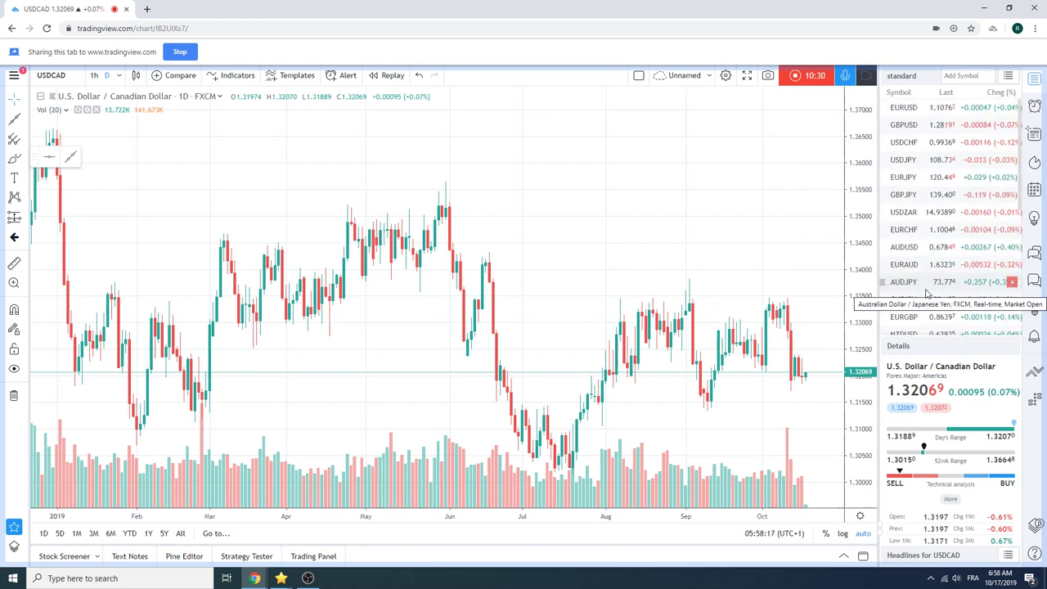
Load the CADJPY chart on 60-minute (1h) candles
click(81, 75)
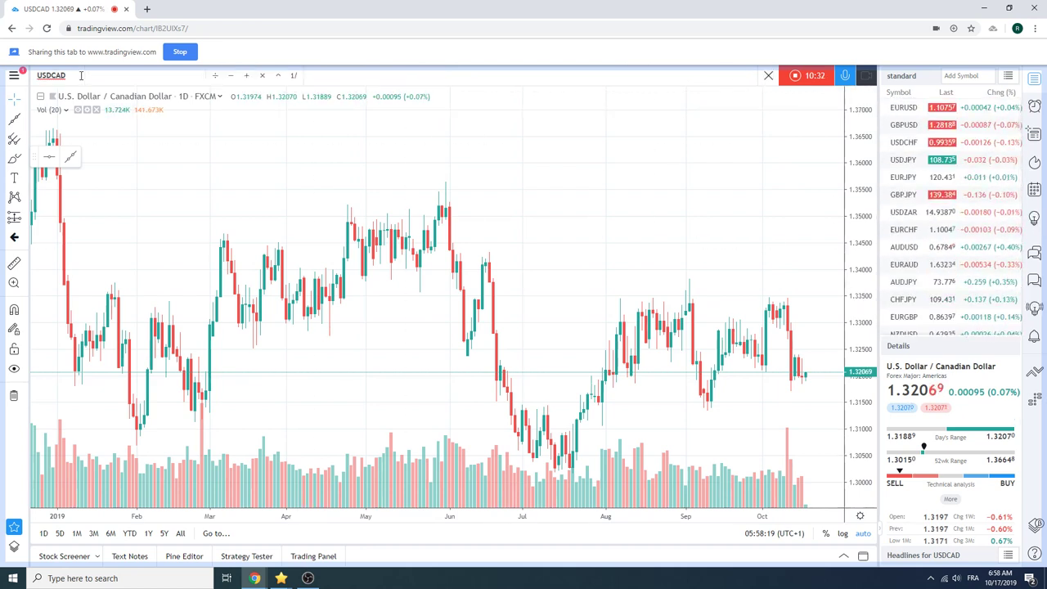
text(CADJPY)
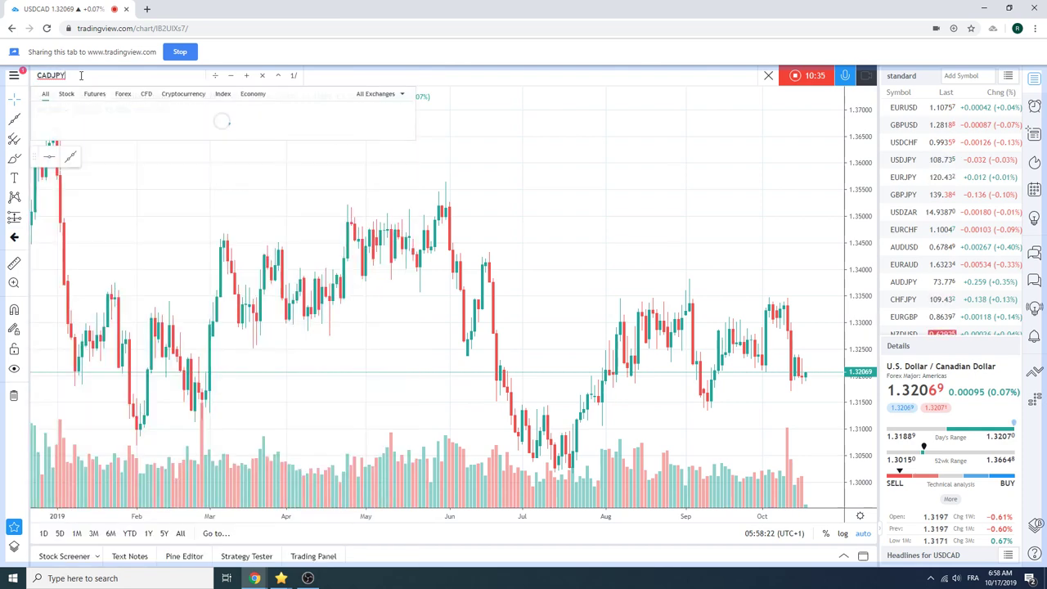
key(Return)
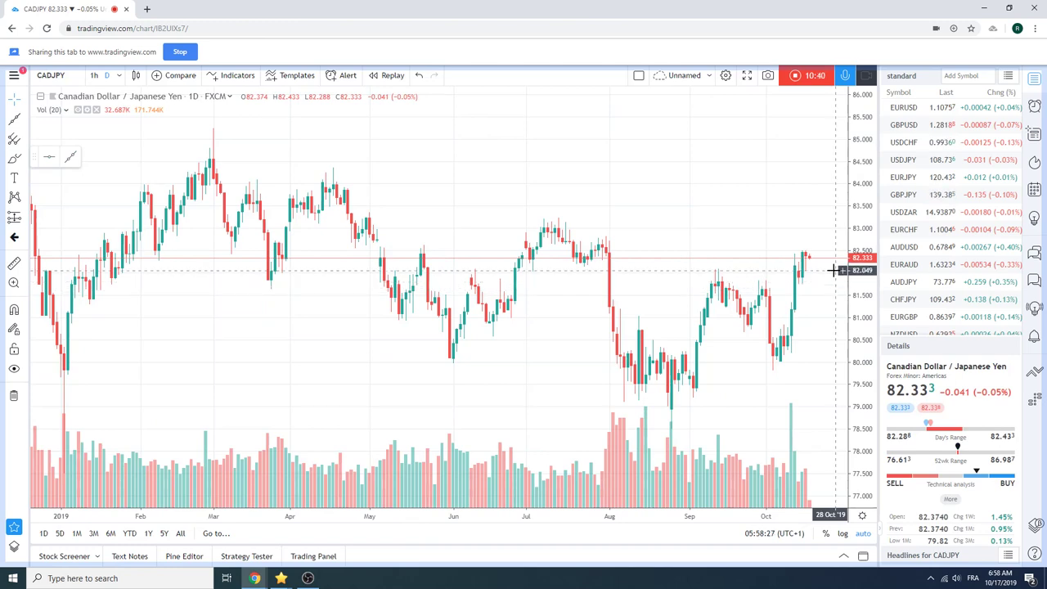
text(60)
key(Return)
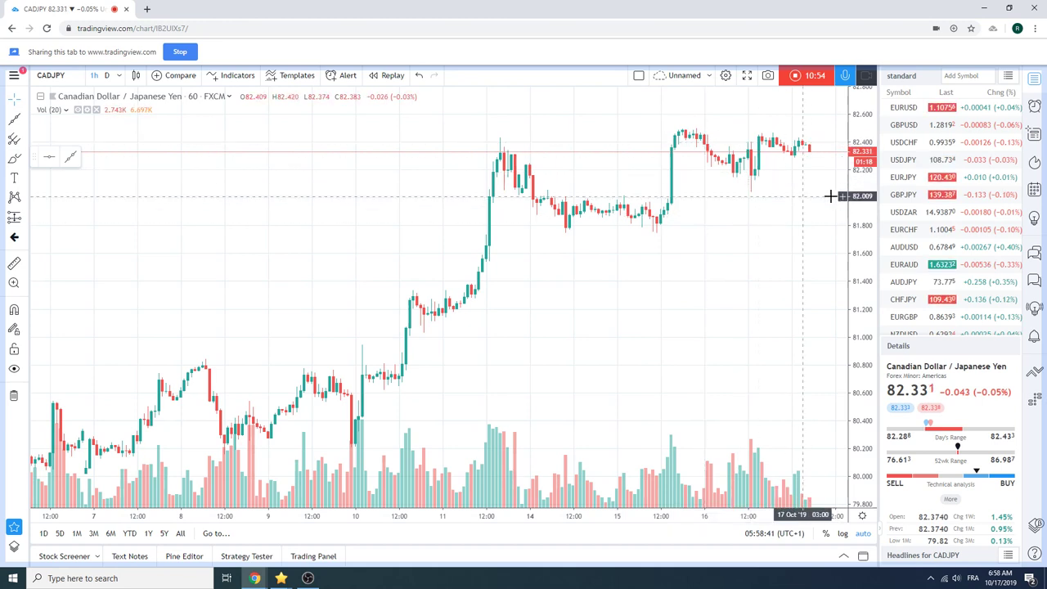
scroll(923, 205, down, 3)
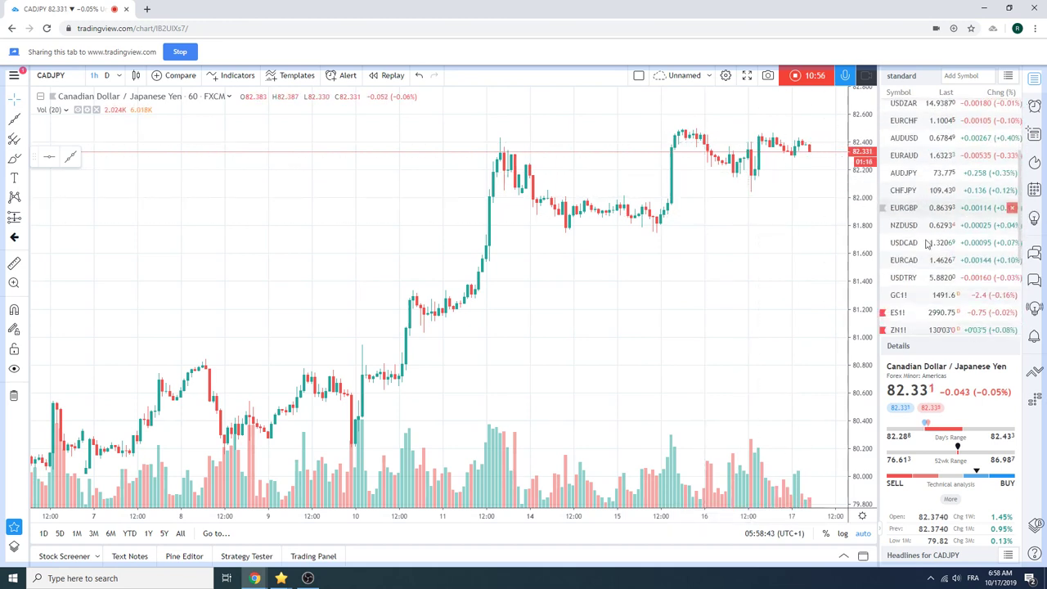
scroll(929, 241, down, 2)
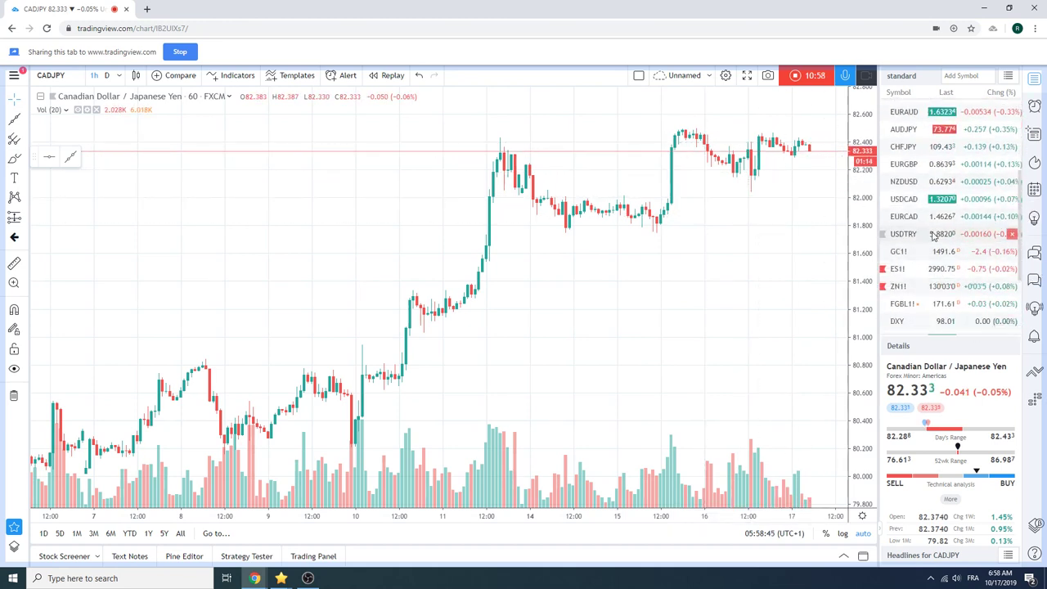
scroll(934, 236, down, 2)
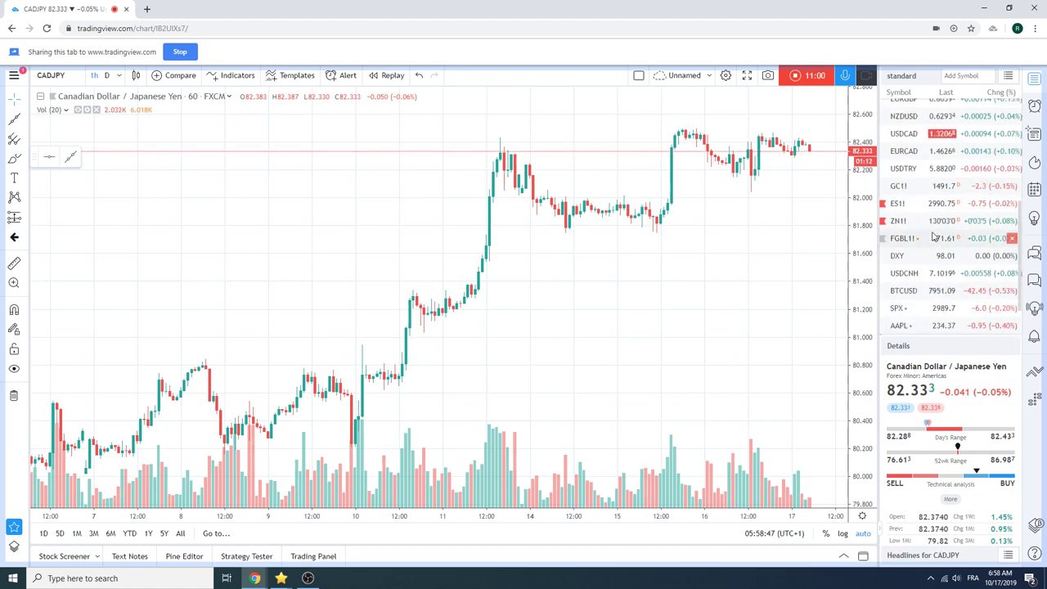
scroll(935, 235, up, 5)
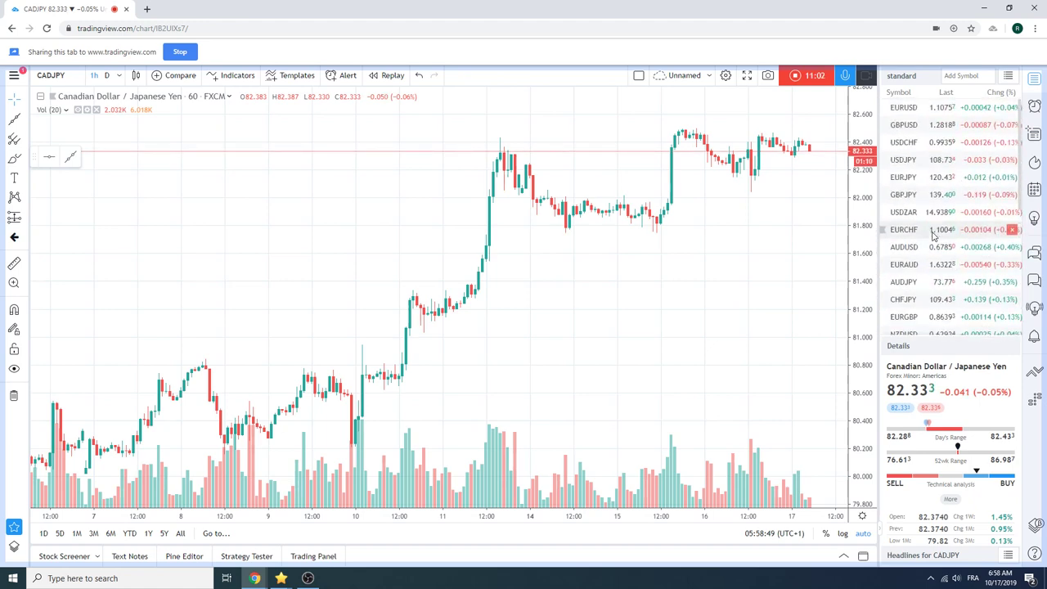
scroll(933, 235, down, 4)
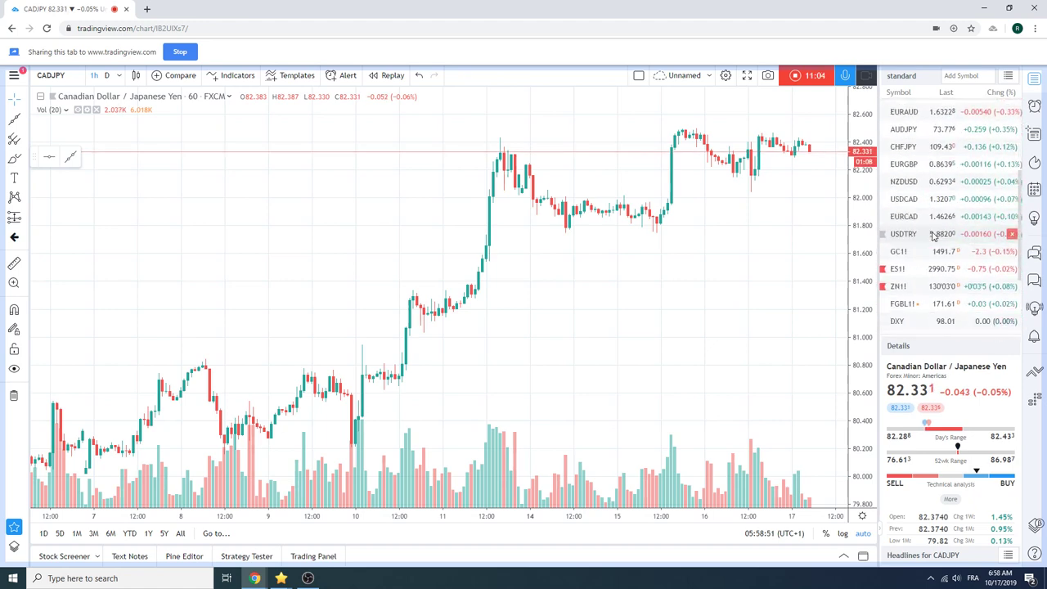
scroll(933, 236, down, 3)
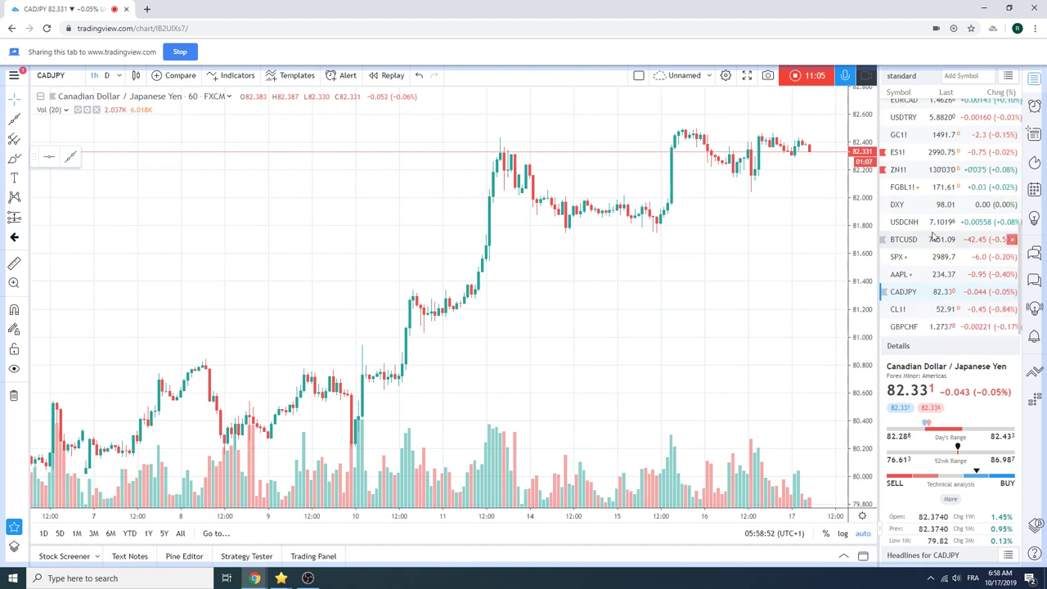
Show CL1! Light Crude Oil Futures on the D interval, zooming out and back in
click(900, 309)
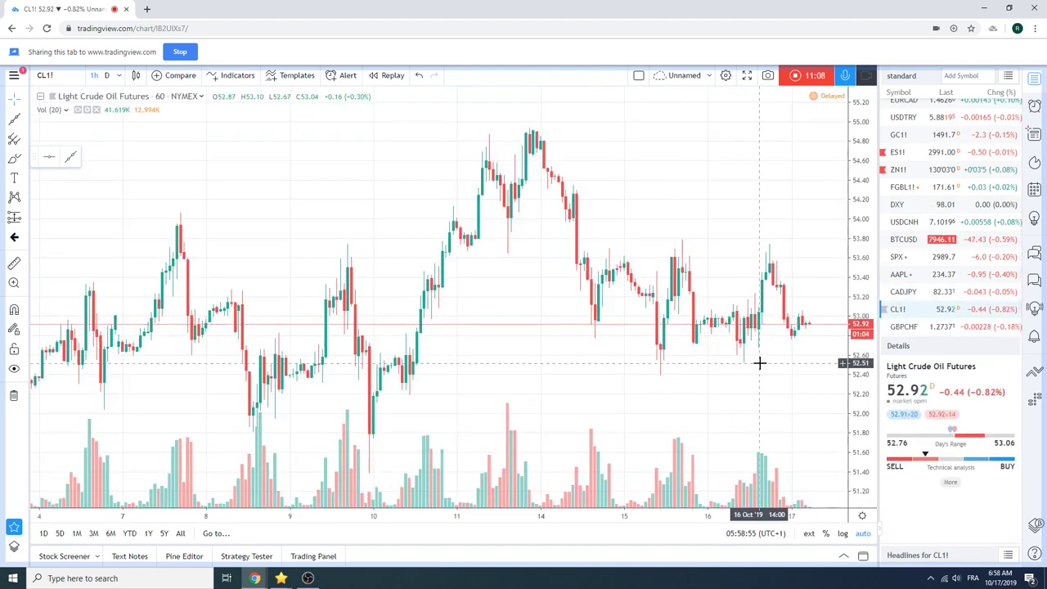
click(105, 76)
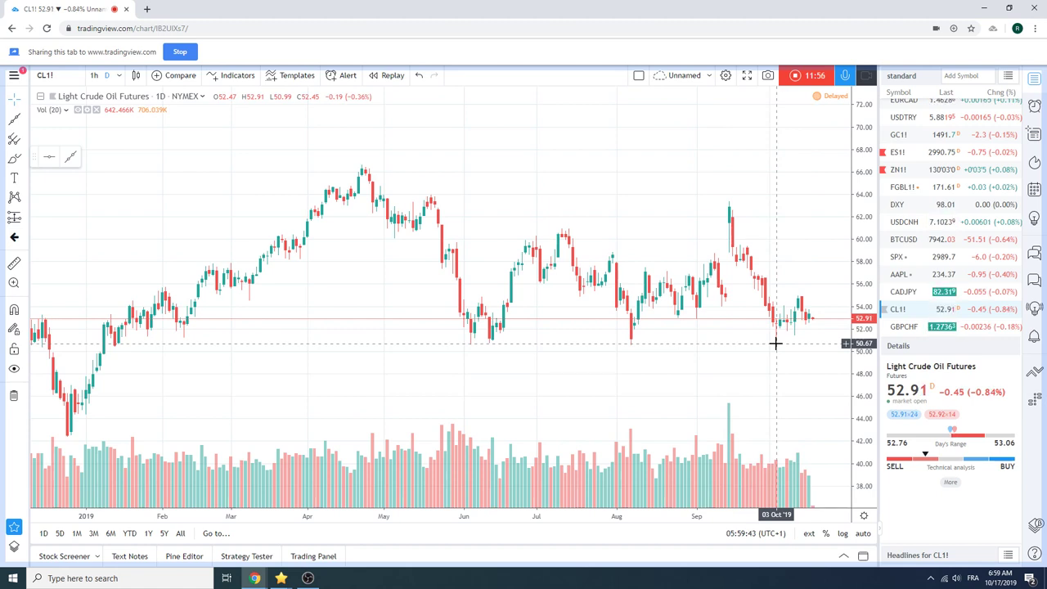
scroll(634, 271, down, 3)
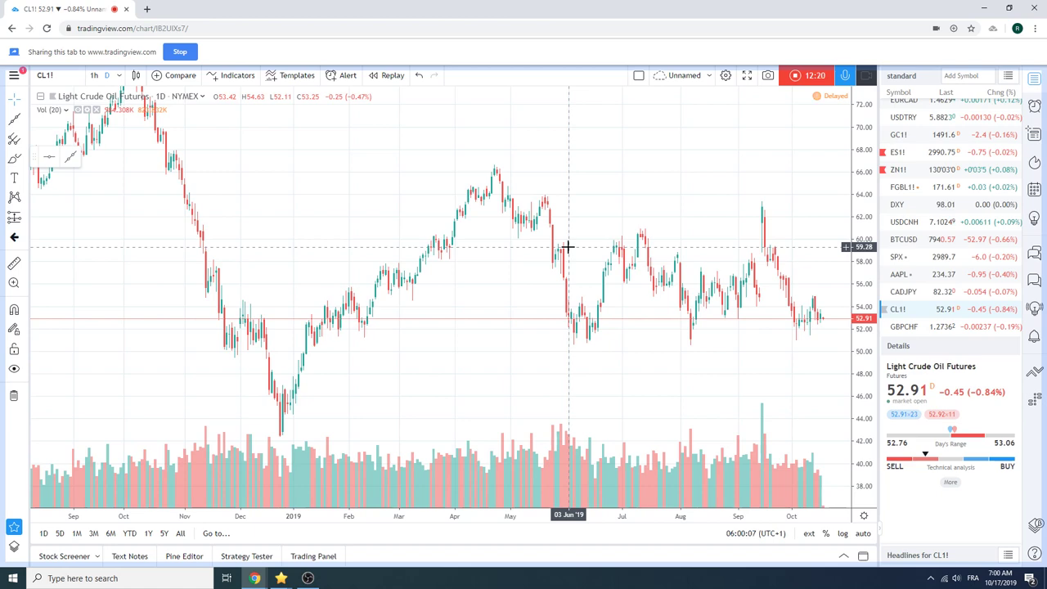
scroll(568, 246, up, 5)
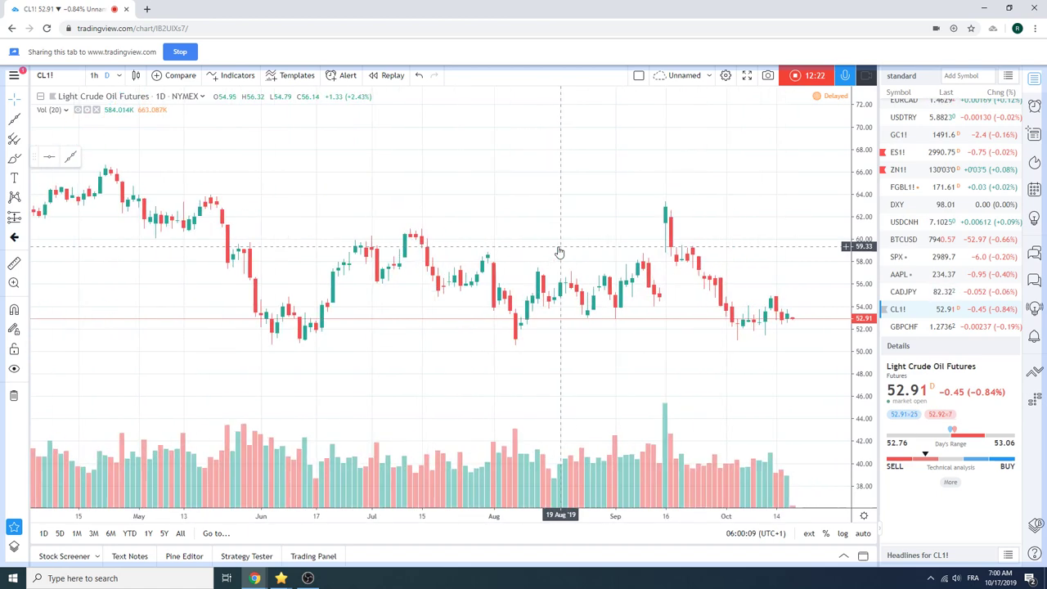
scroll(982, 245, up, 10)
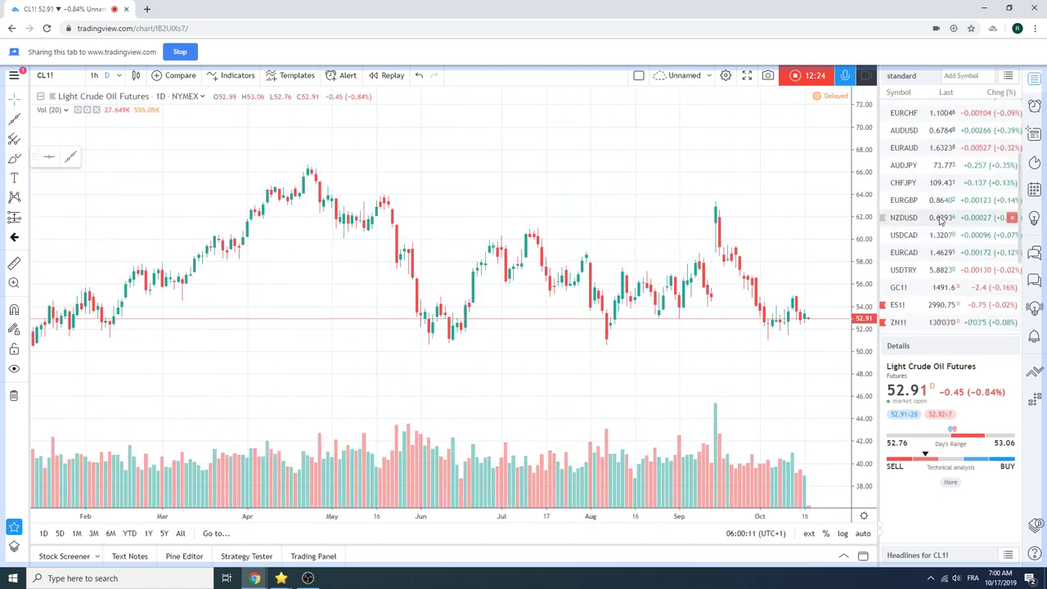
Switch the chart to USDJPY from the watchlist
click(908, 159)
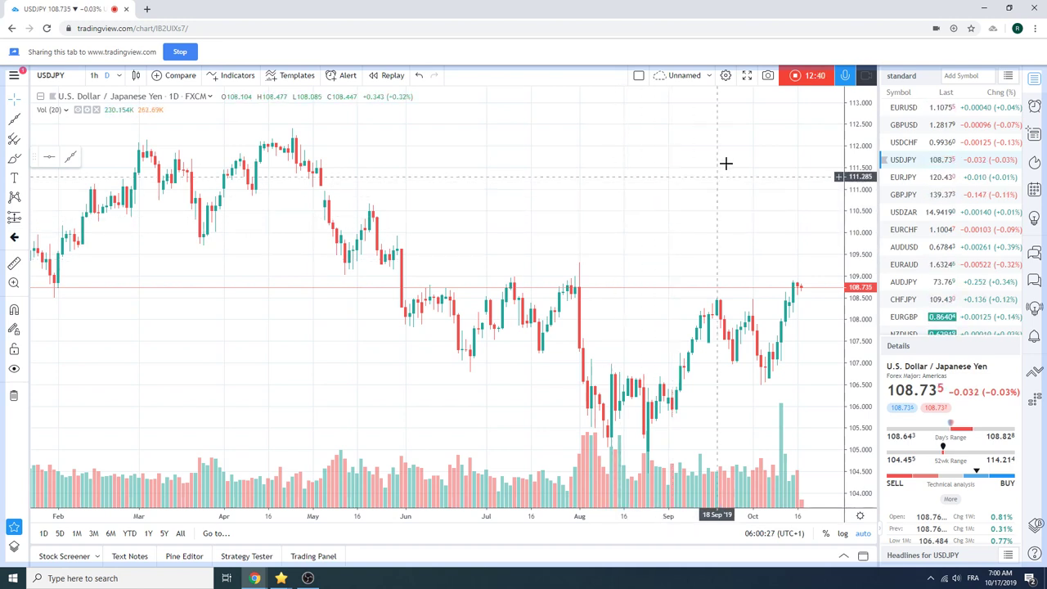
Stop the recording to bring up the Preview Video Idea window
click(795, 76)
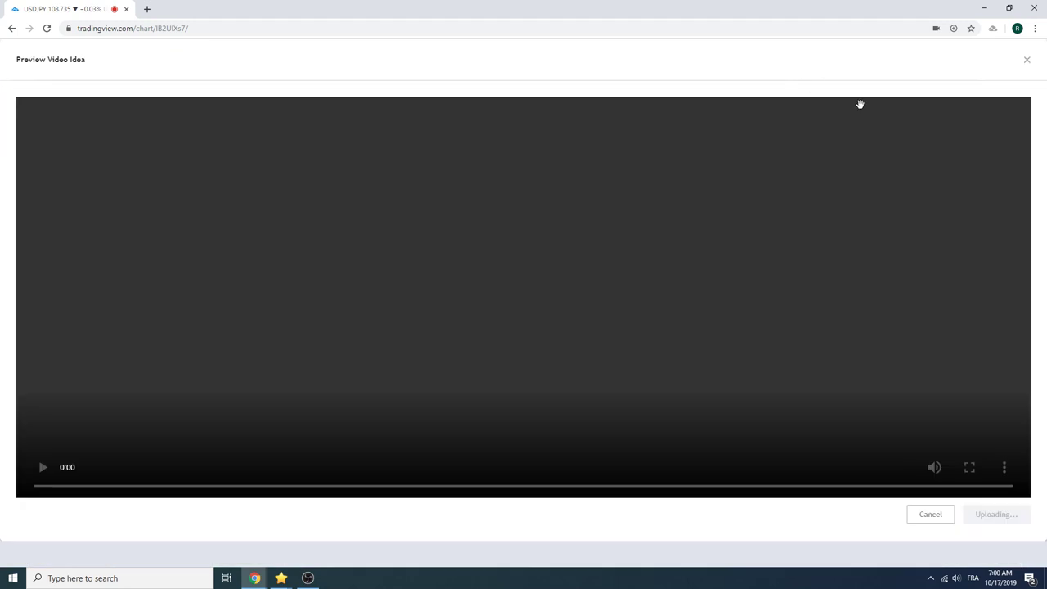